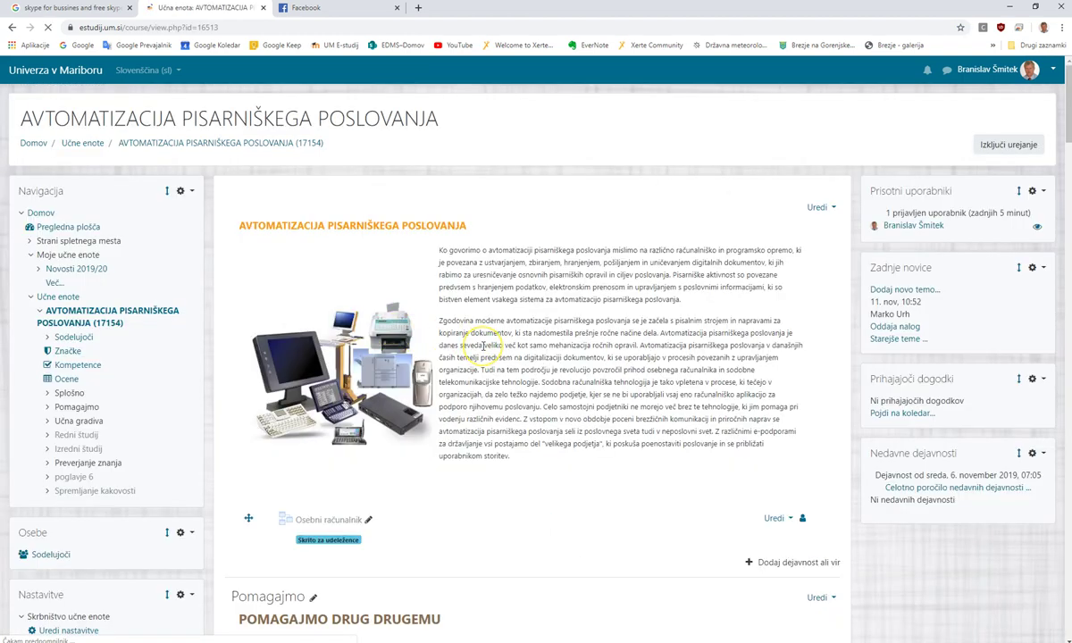
Step: Add one new section at the end of the course page
scroll(483, 345, "down", 4)
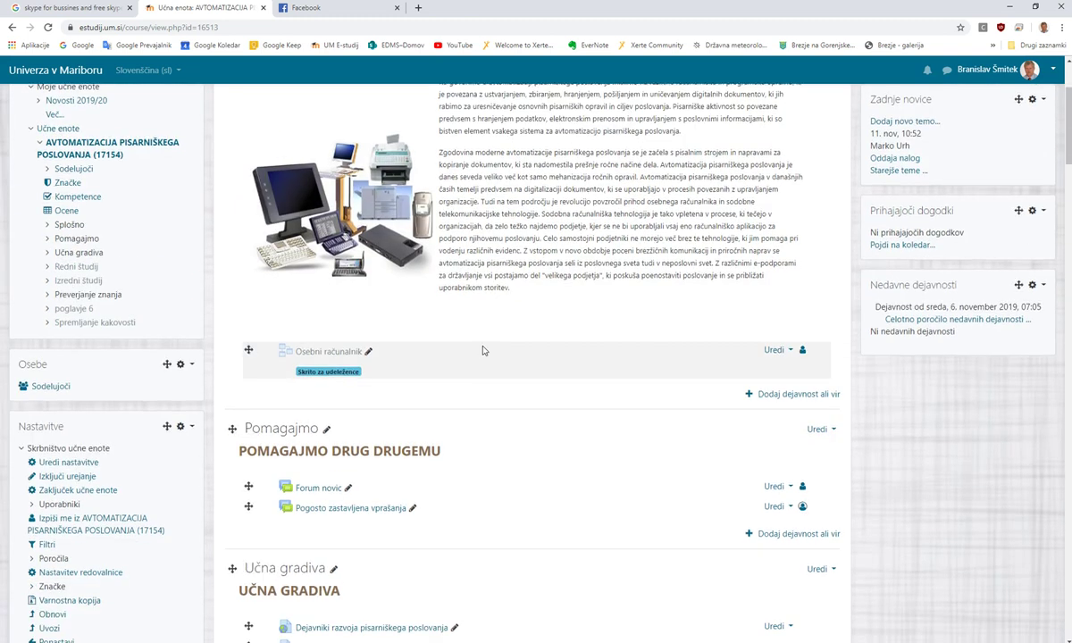
scroll(482, 350, "down", 2)
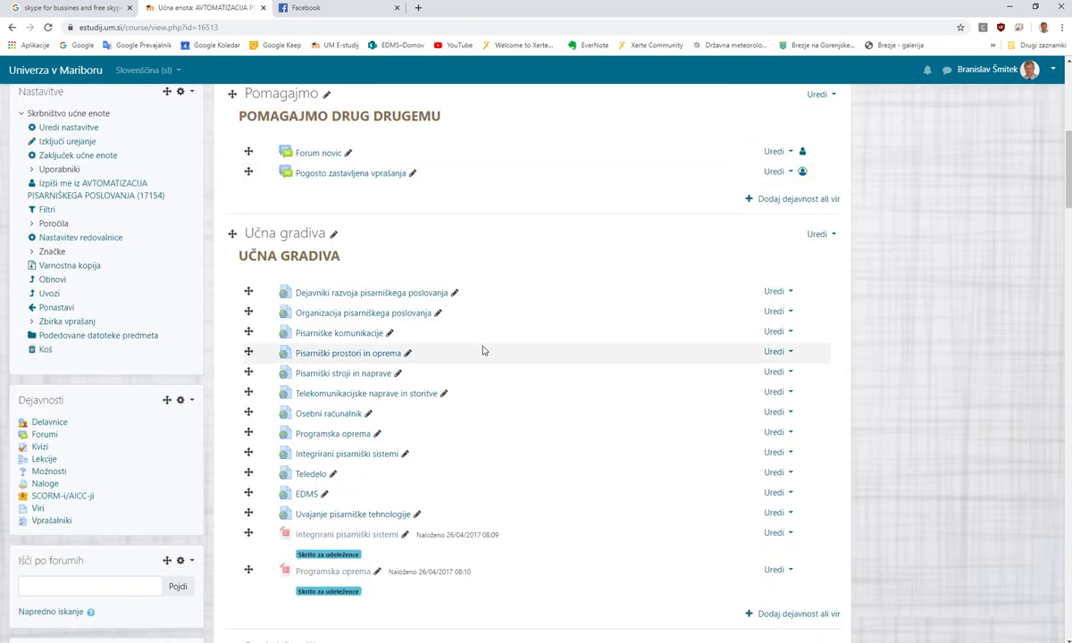
scroll(482, 350, "down", 10)
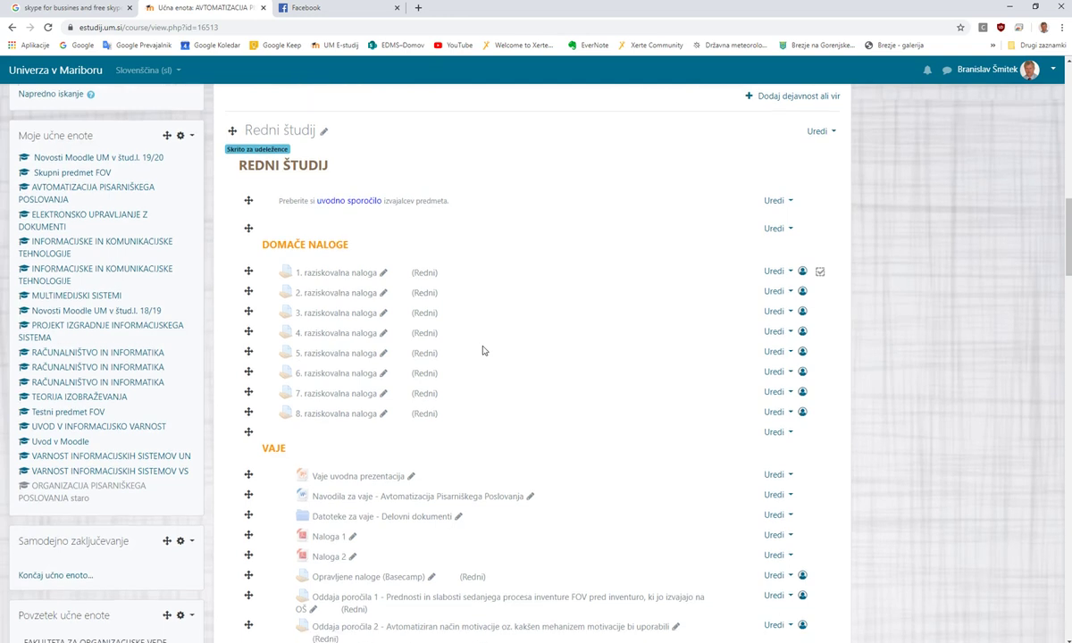
scroll(482, 350, "down", 20)
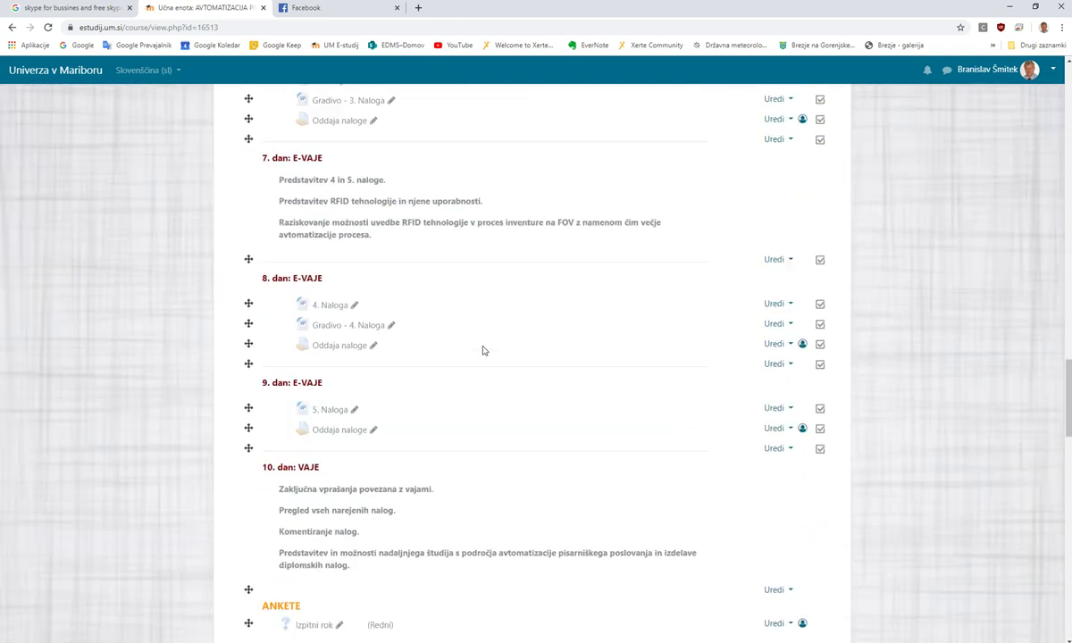
scroll(482, 350, "down", 18)
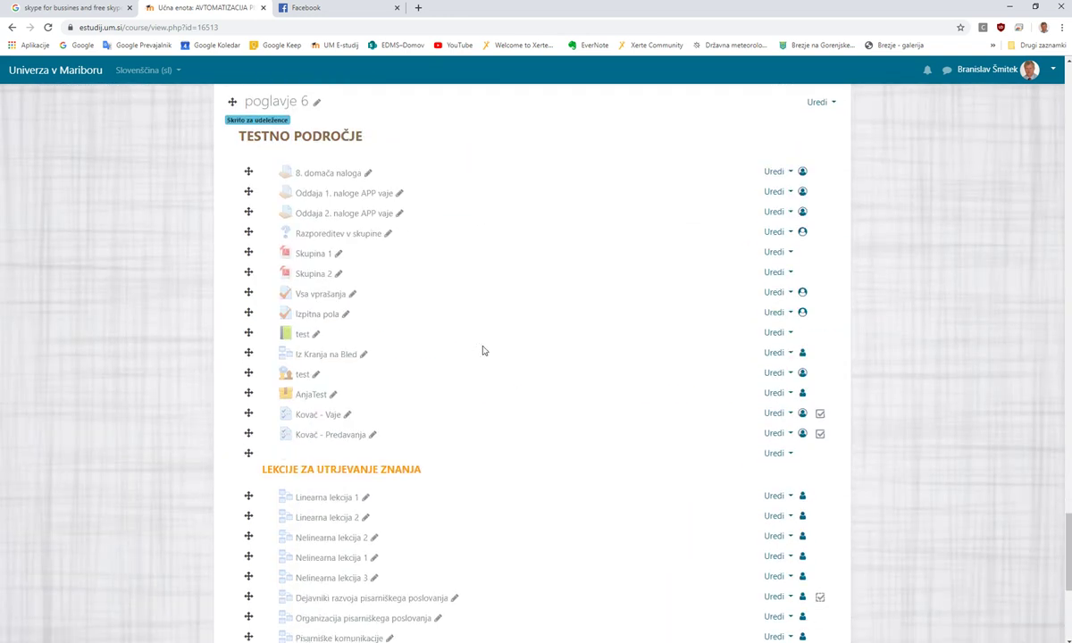
scroll(482, 350, "down", 1)
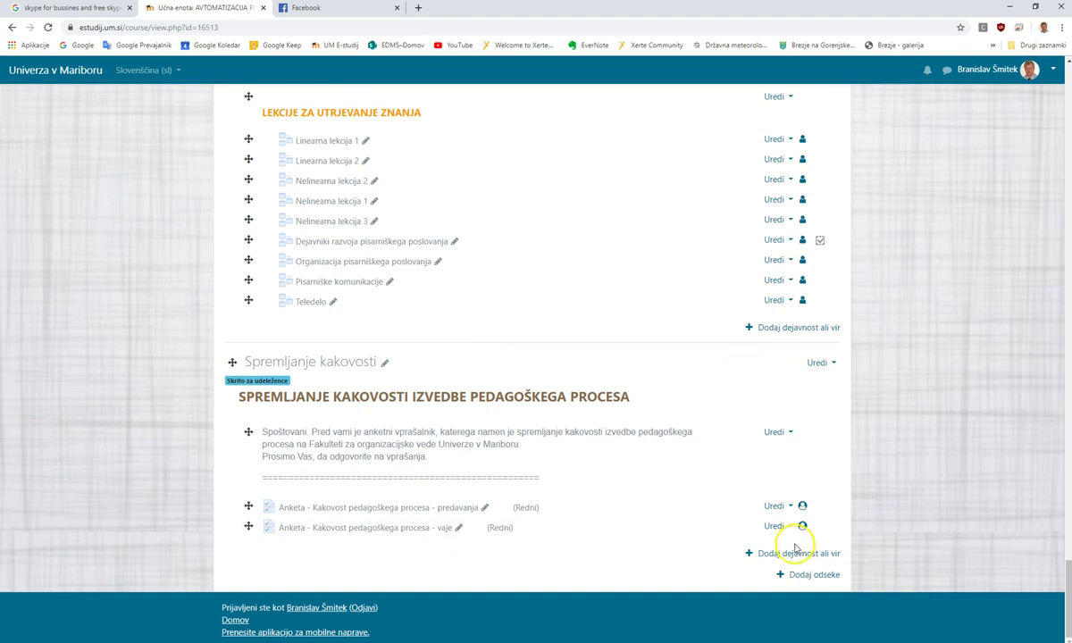
left_click(799, 576)
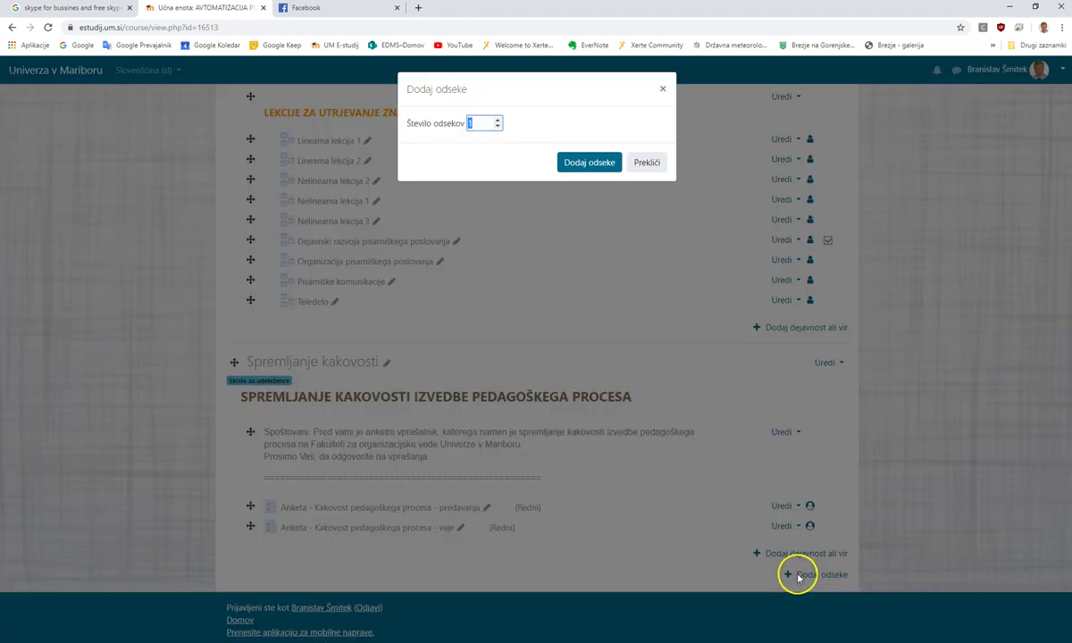
left_click(585, 167)
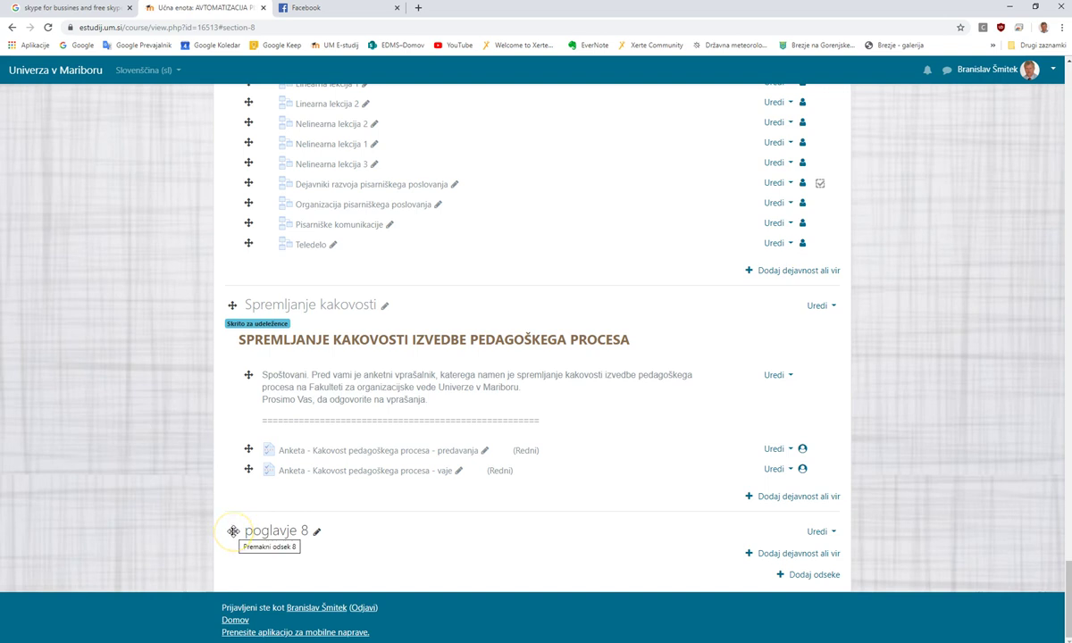
Step: Move the new section poglavje 8 to directly after the section Pomagajmo
left_click(234, 532)
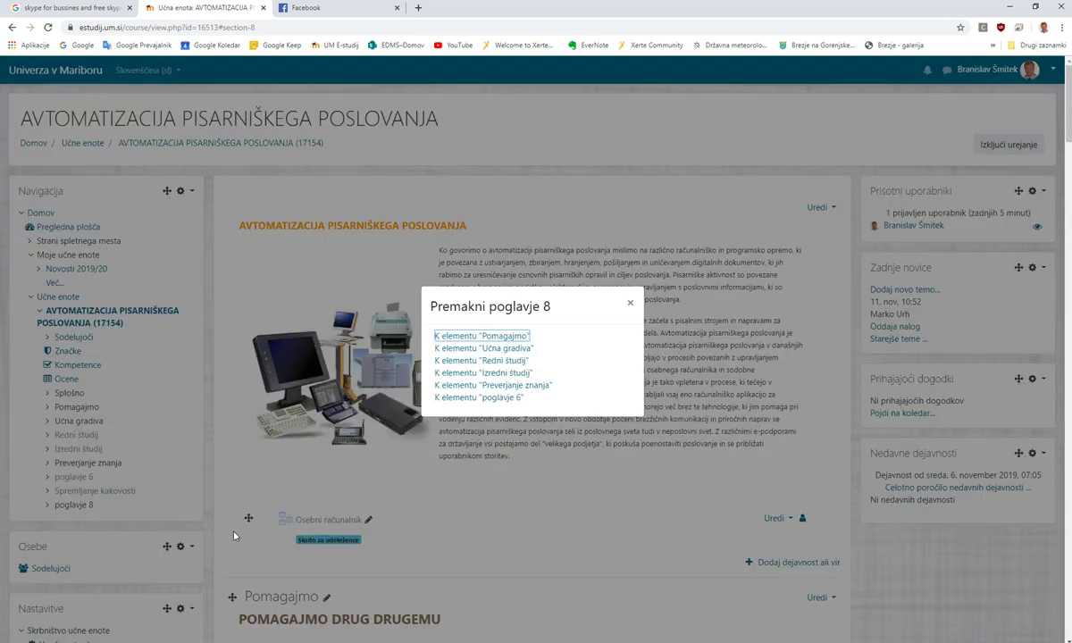
left_click(465, 336)
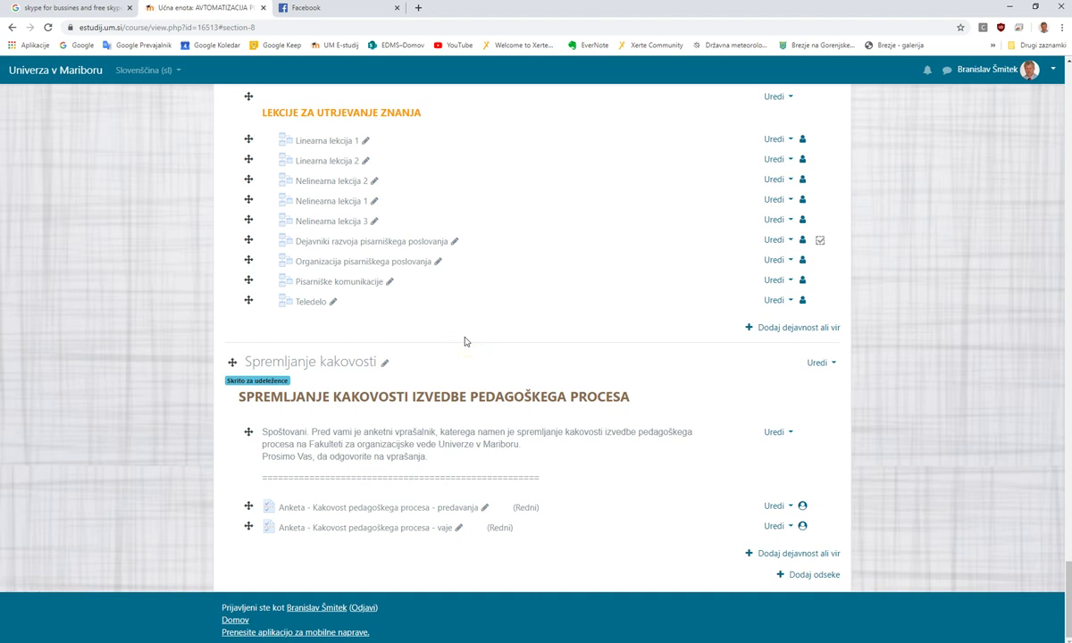
scroll(465, 341, "up", 15)
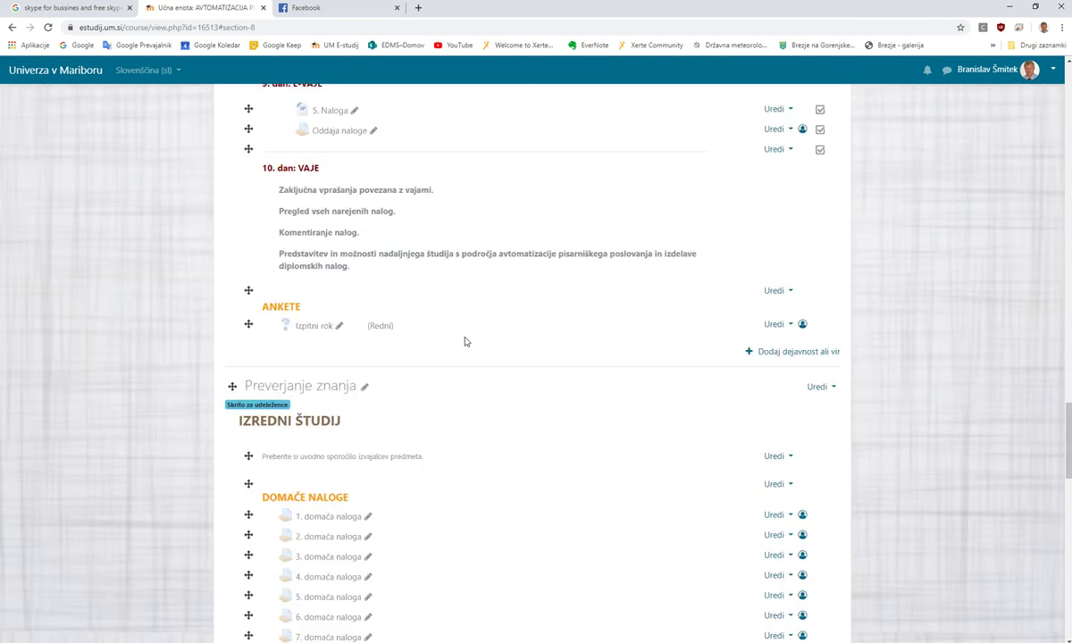
scroll(464, 341, "up", 15)
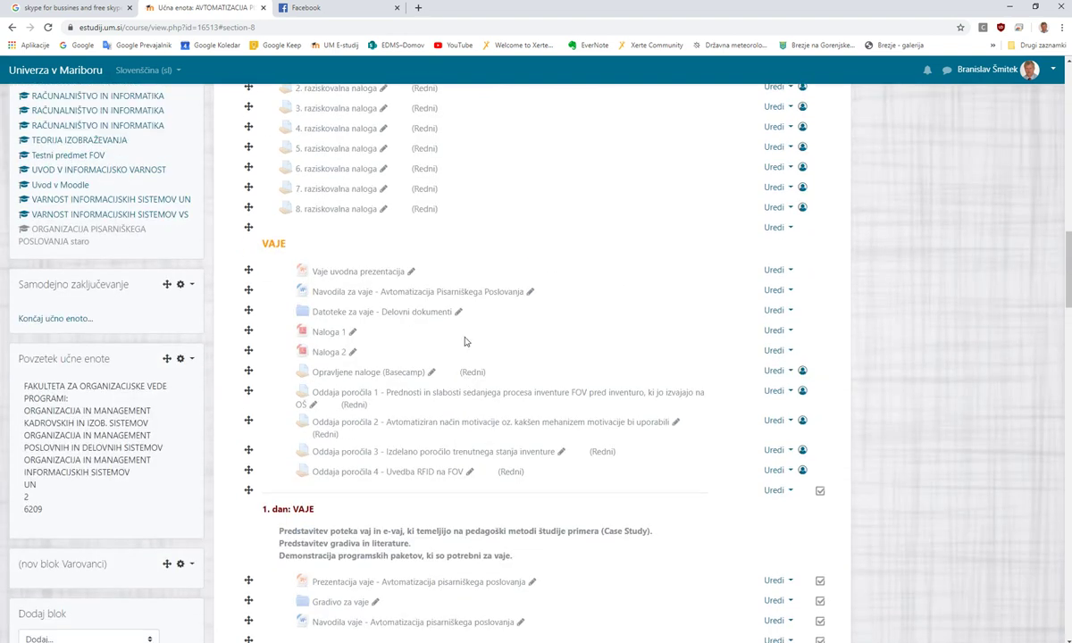
scroll(464, 342, "up", 10)
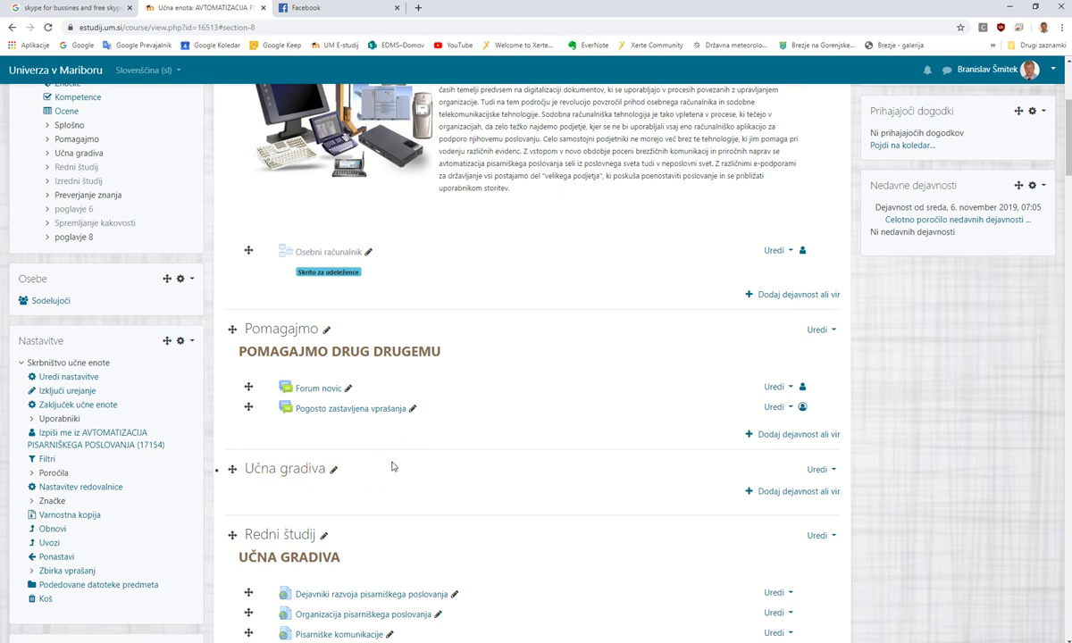
scroll(392, 466, "up", 5)
scroll(391, 465, "down", 5)
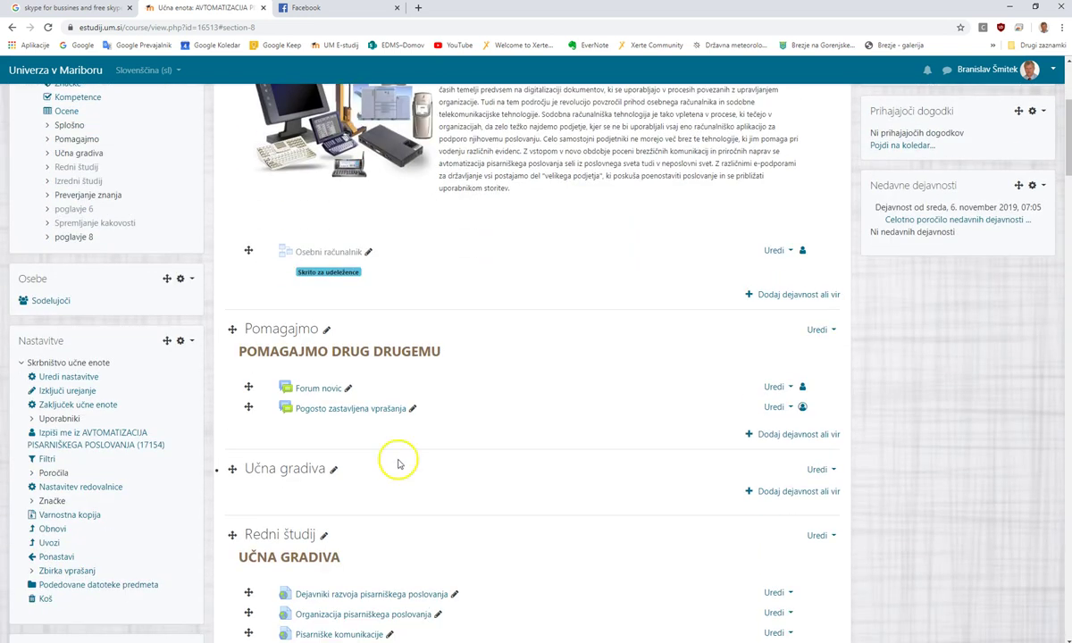
Step: Start an import from the course Skupni predmet FOV, including only activities and resources and blocks in the initial settings
left_click(50, 543)
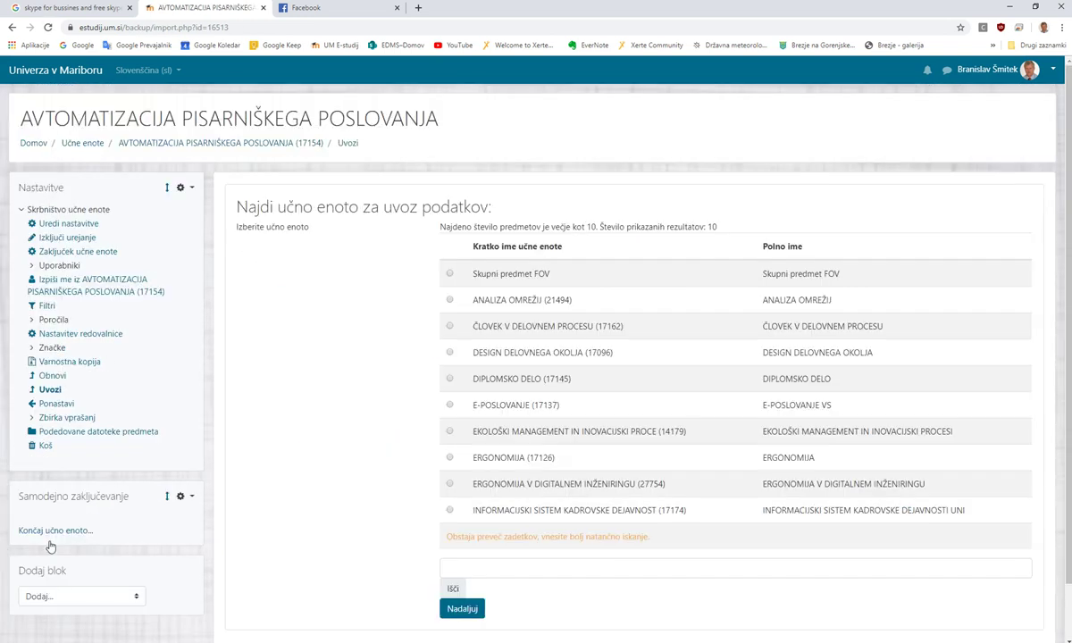
left_click(450, 275)
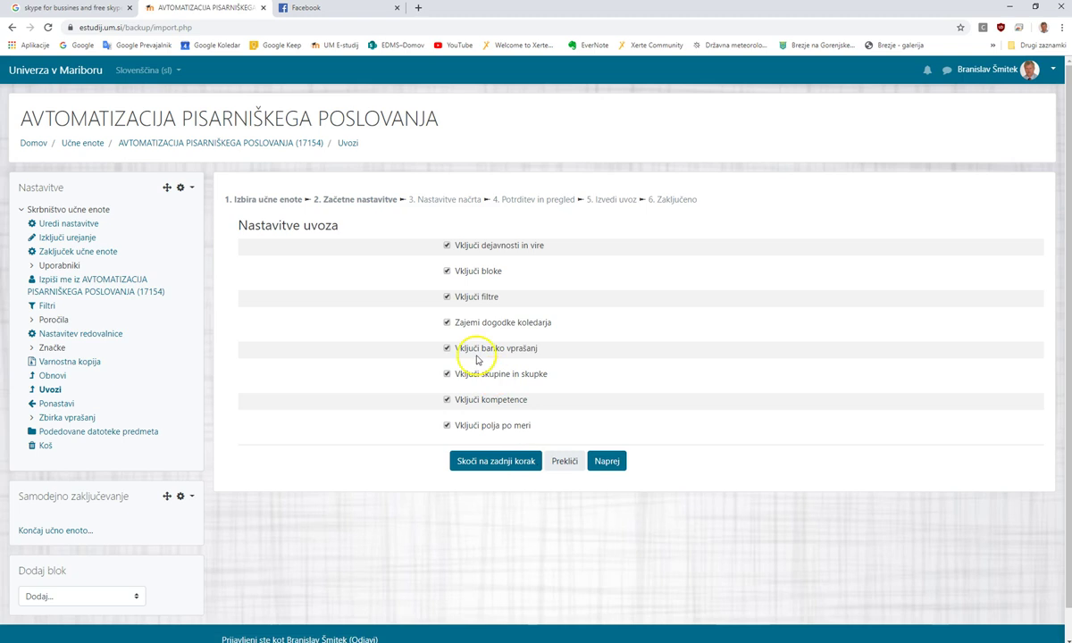
left_click(449, 296)
left_click(448, 349)
left_click(446, 374)
left_click(447, 426)
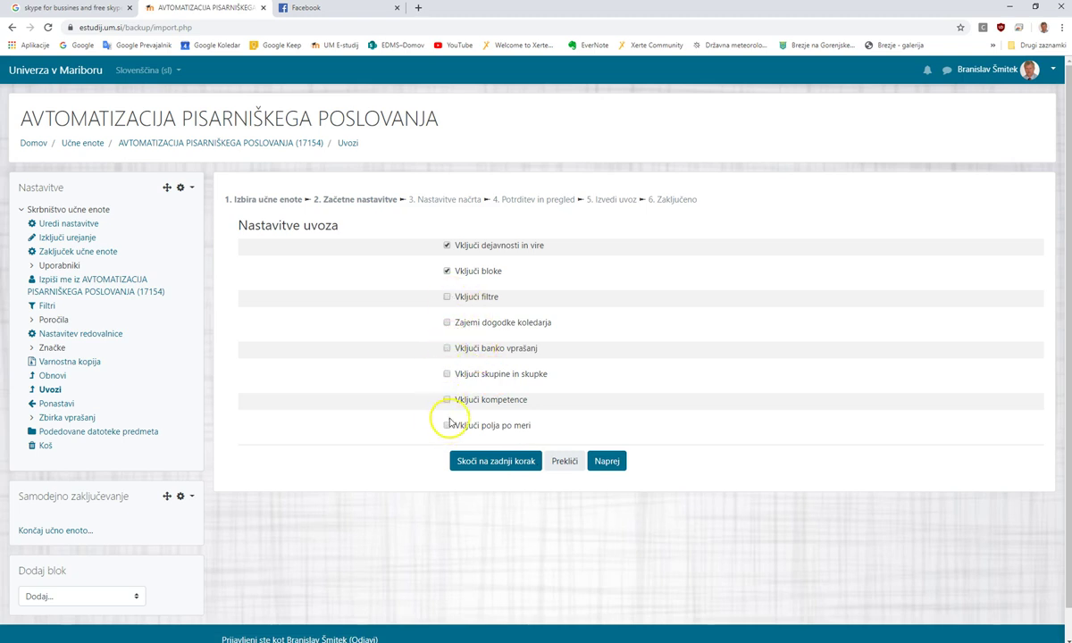
left_click(611, 461)
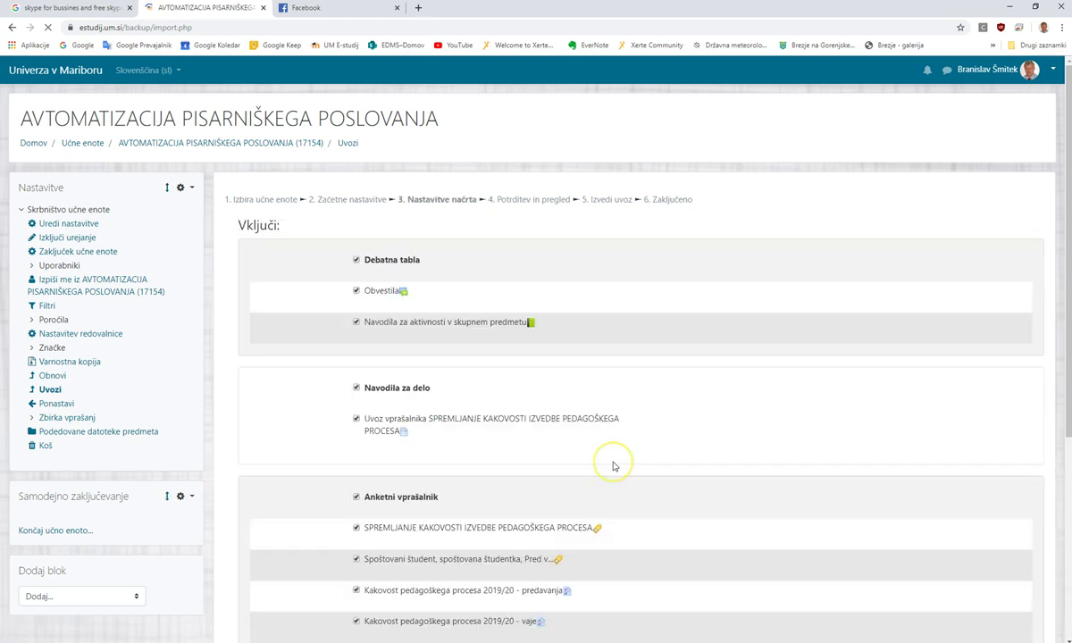
Step: Restrict the import to the section Anketni vprašalnik with its two labels and the predavanja and vaje questionnaires, and proceed to the review
left_click(283, 272)
scroll(285, 420, "down", 2)
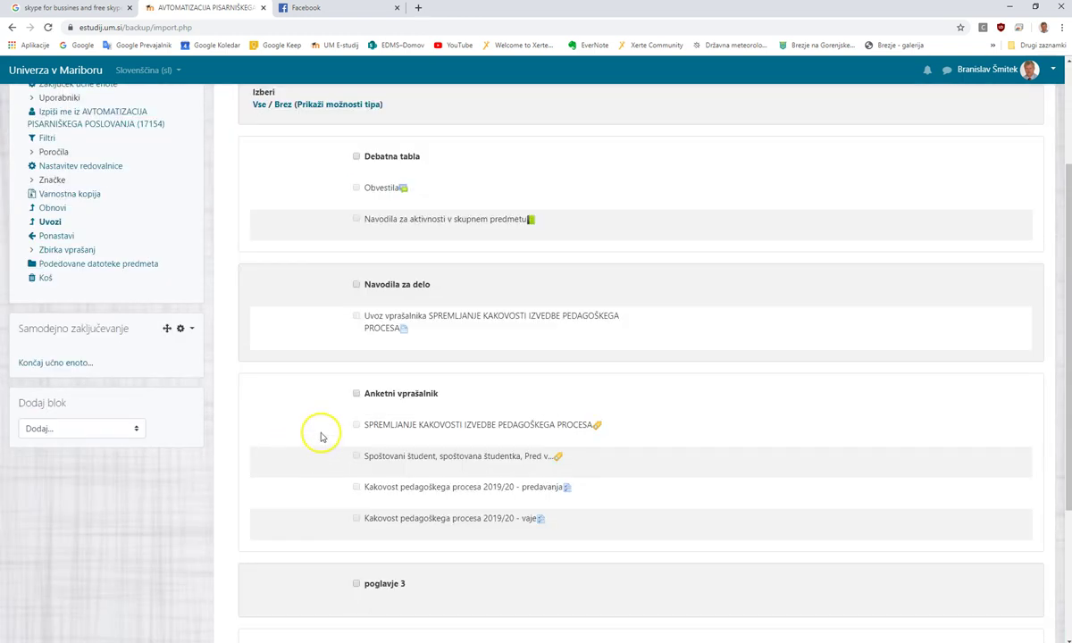
left_click(357, 393)
left_click(356, 425)
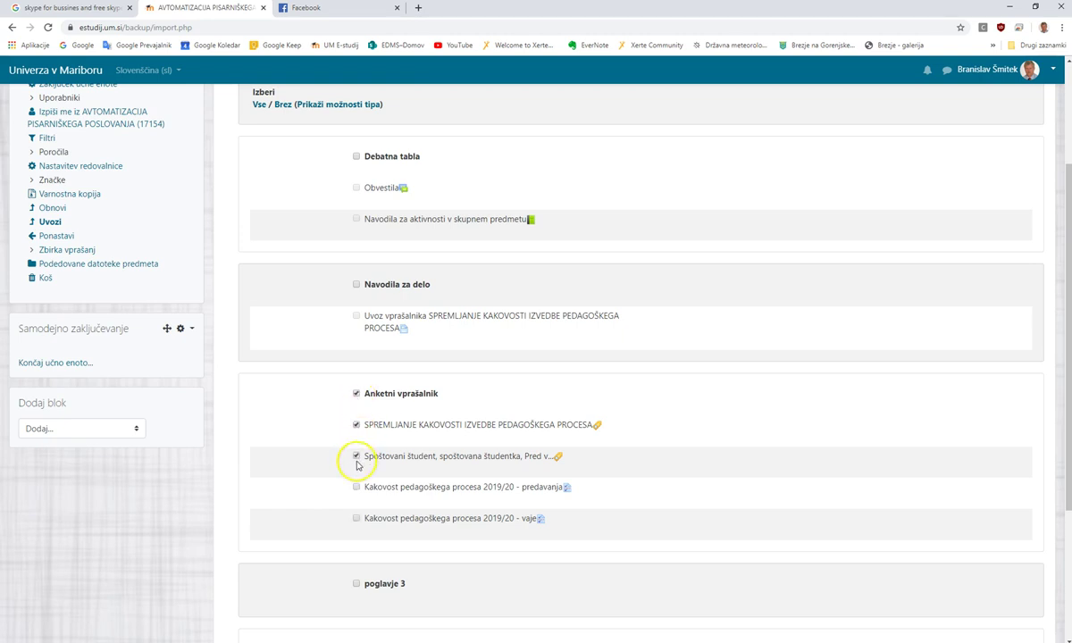
left_click(356, 487)
left_click(357, 519)
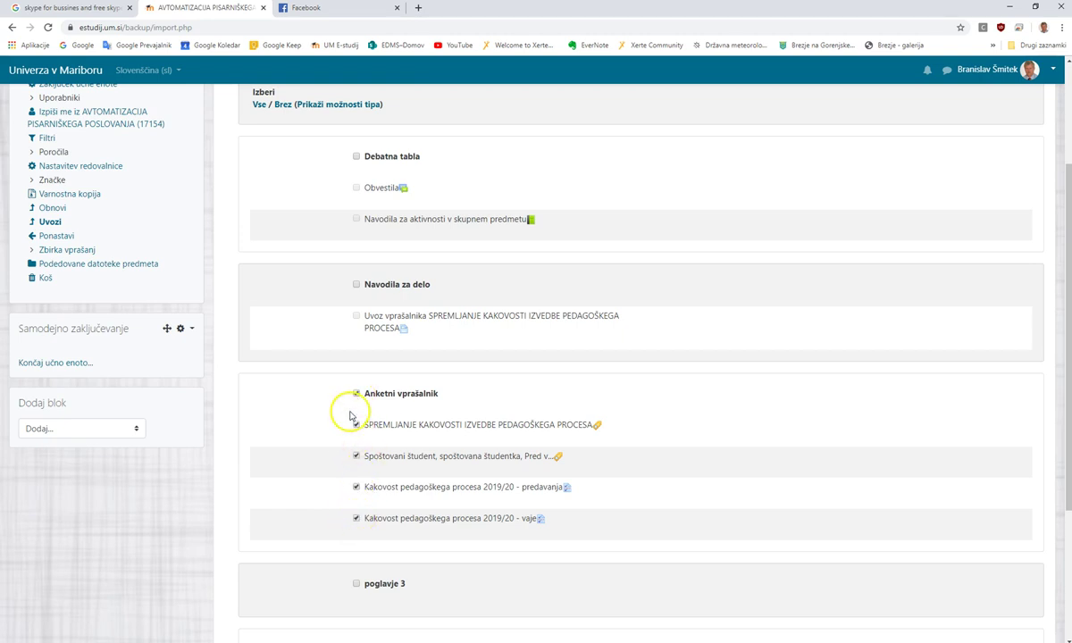
scroll(652, 427, "down", 3)
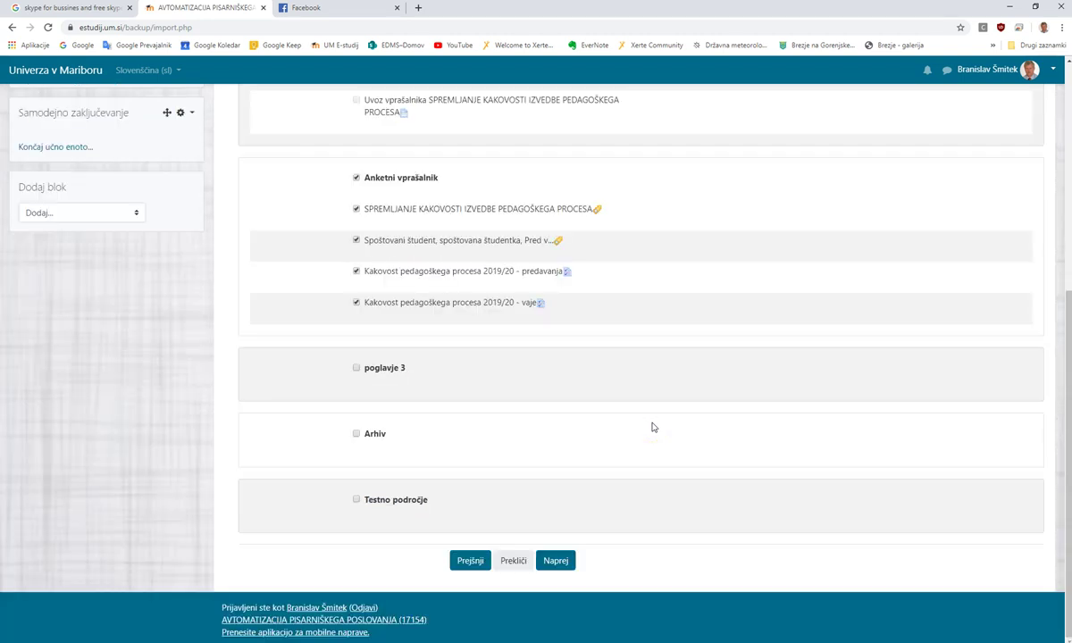
left_click(554, 560)
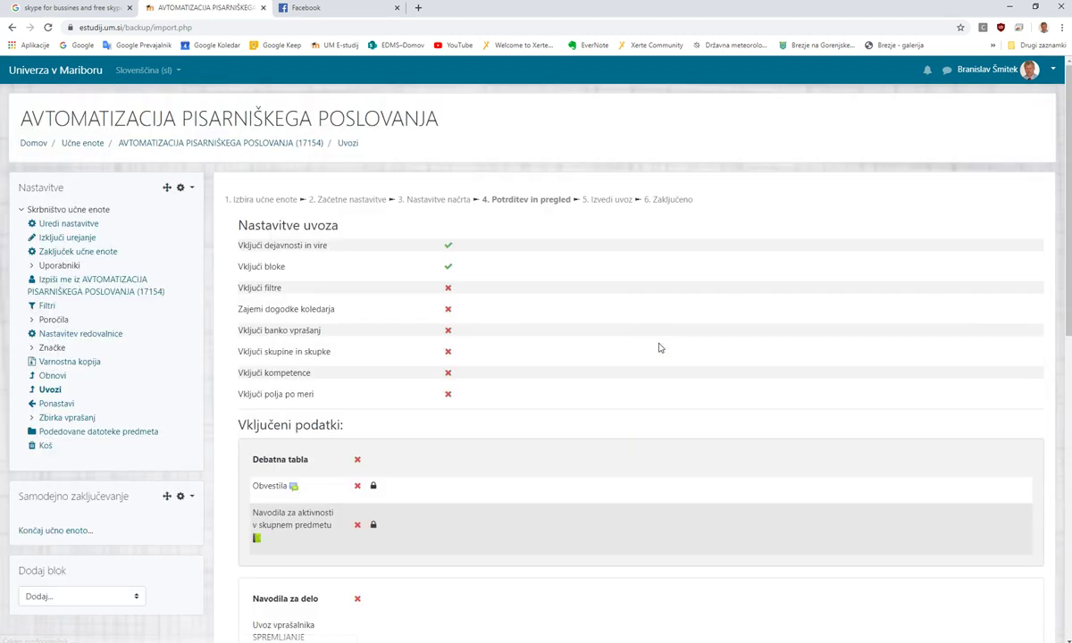
Step: Review the included data, run the import and return to the course page
scroll(659, 348, "down", 7)
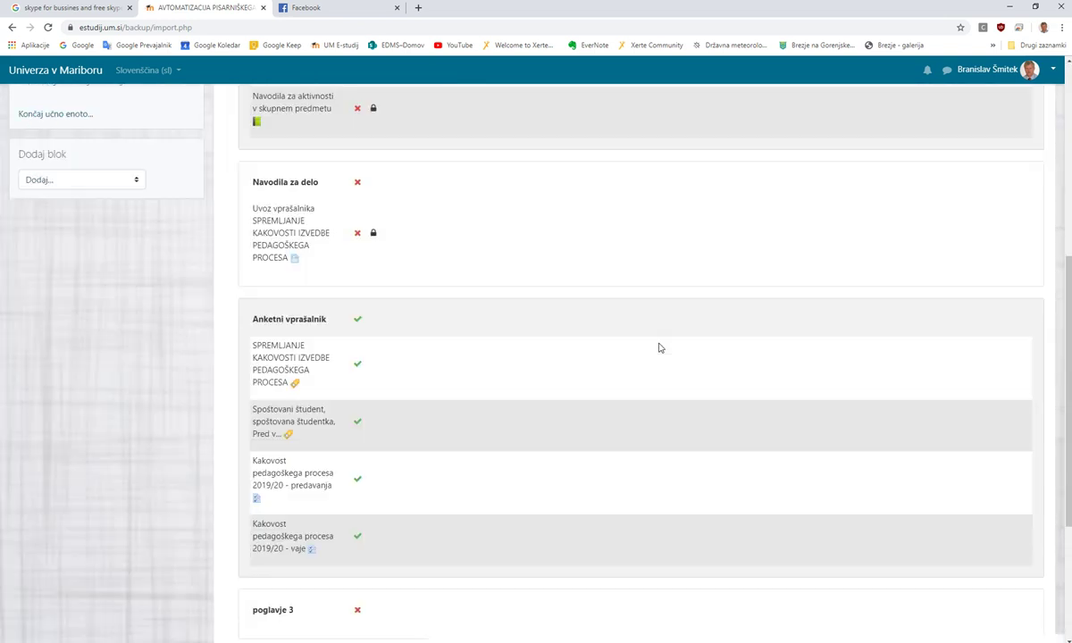
left_click(563, 547)
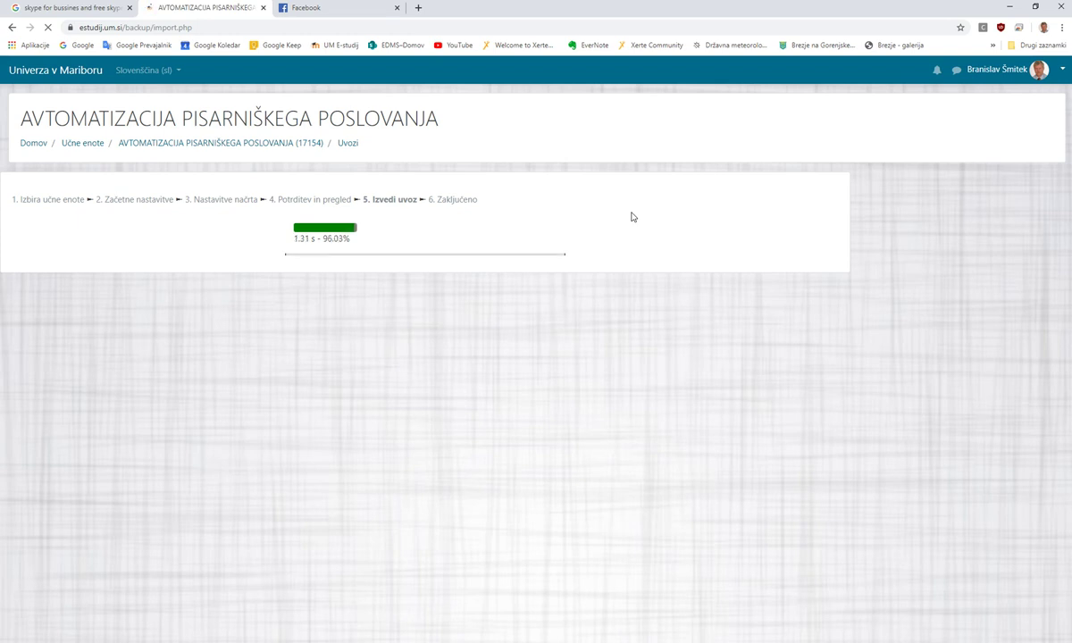
left_click(633, 229)
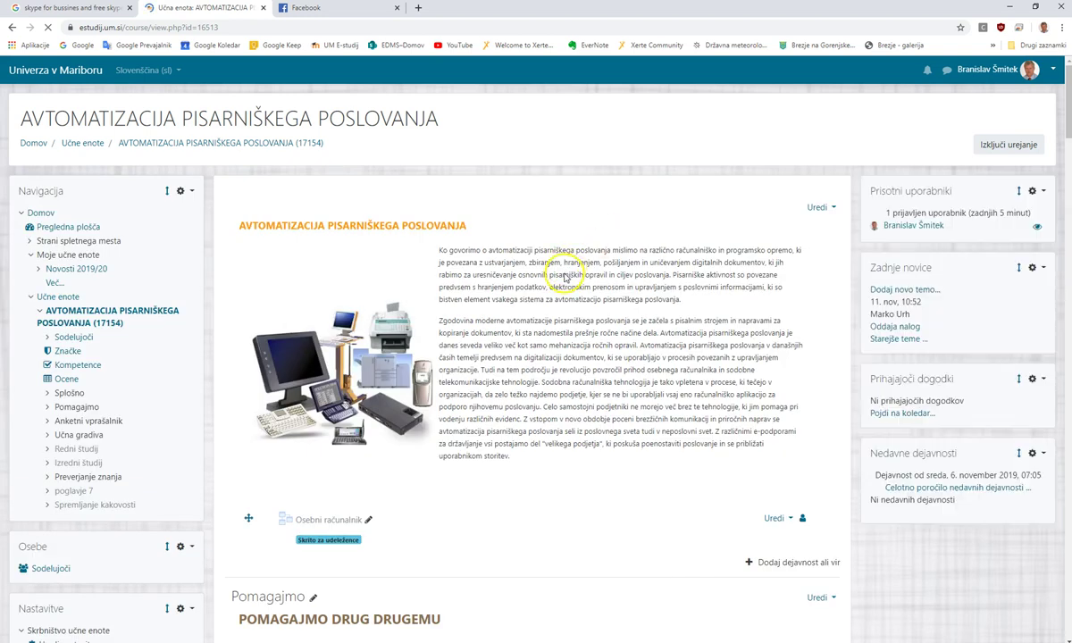
Step: Open the settings of the imported questionnaire "Kakovost pedagoškega procesa 2019/20 - predavanja" with all setting groups expanded
scroll(563, 278, "down", 4)
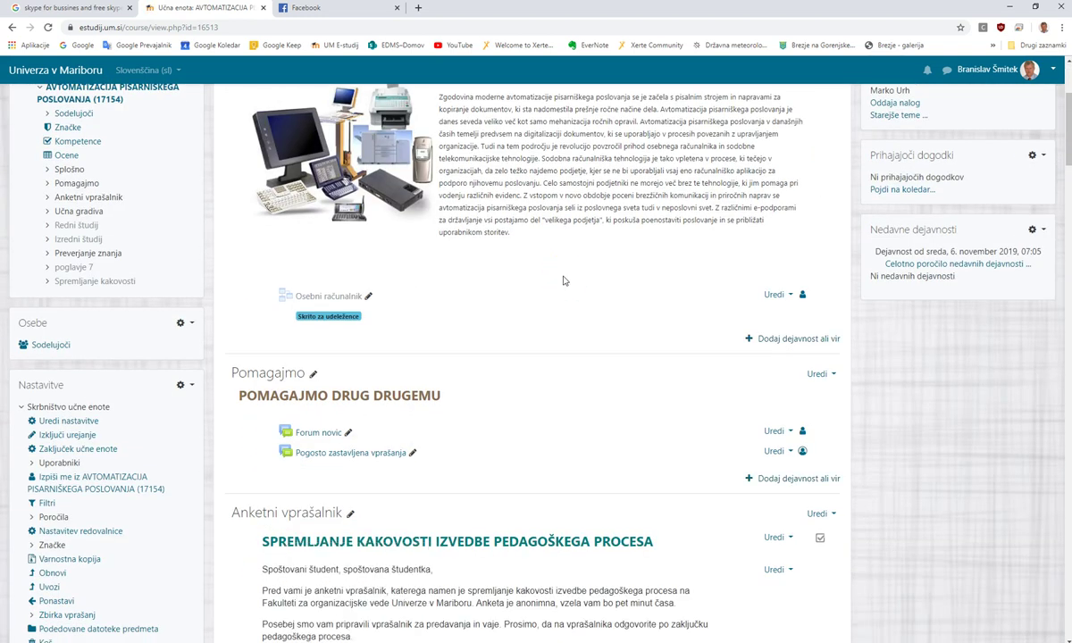
scroll(564, 281, "down", 3)
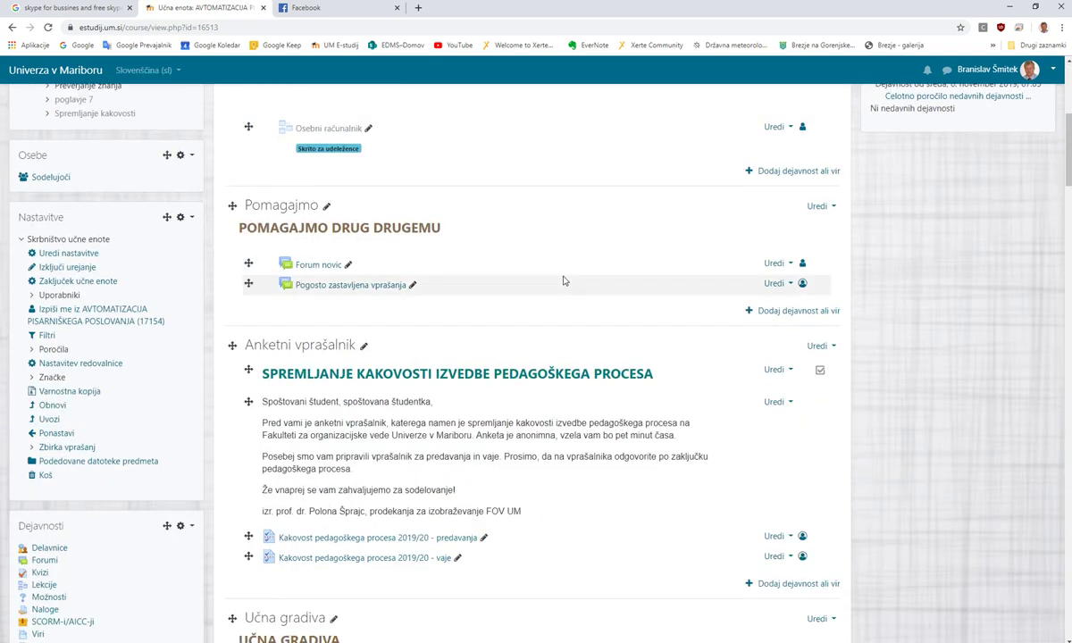
scroll(564, 281, "down", 2)
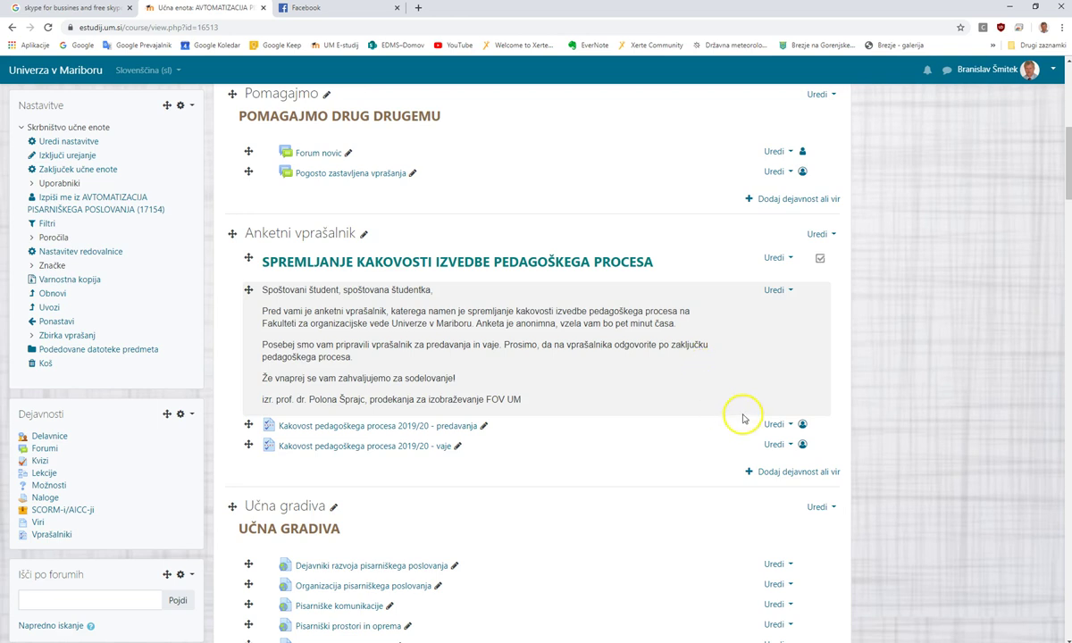
left_click(774, 425)
left_click(728, 444)
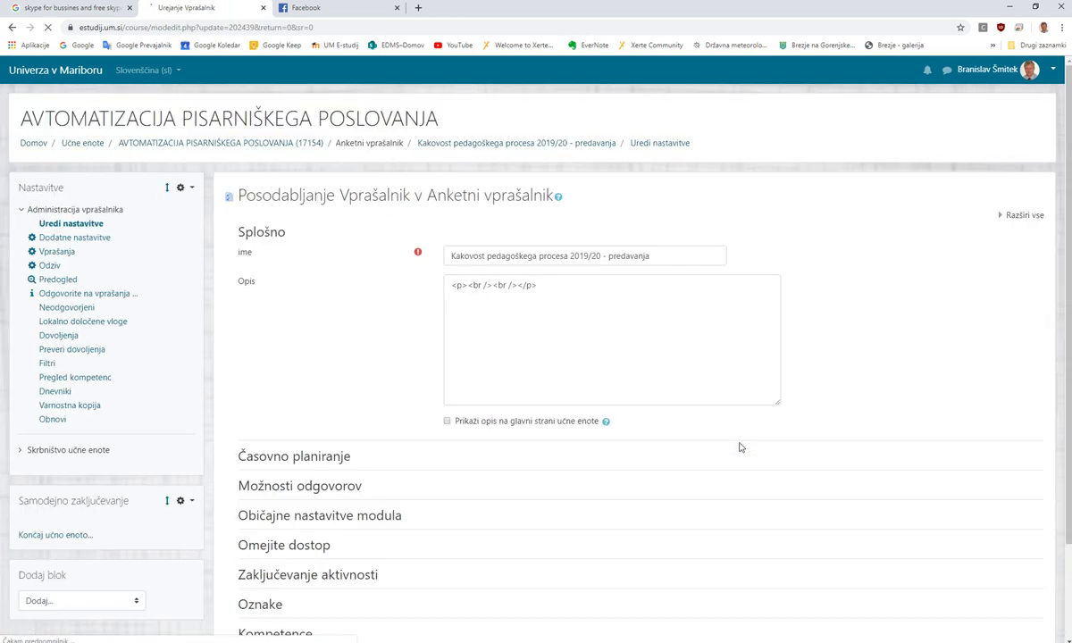
left_click(1024, 215)
scroll(376, 355, "down", 1)
scroll(376, 355, "down", 3)
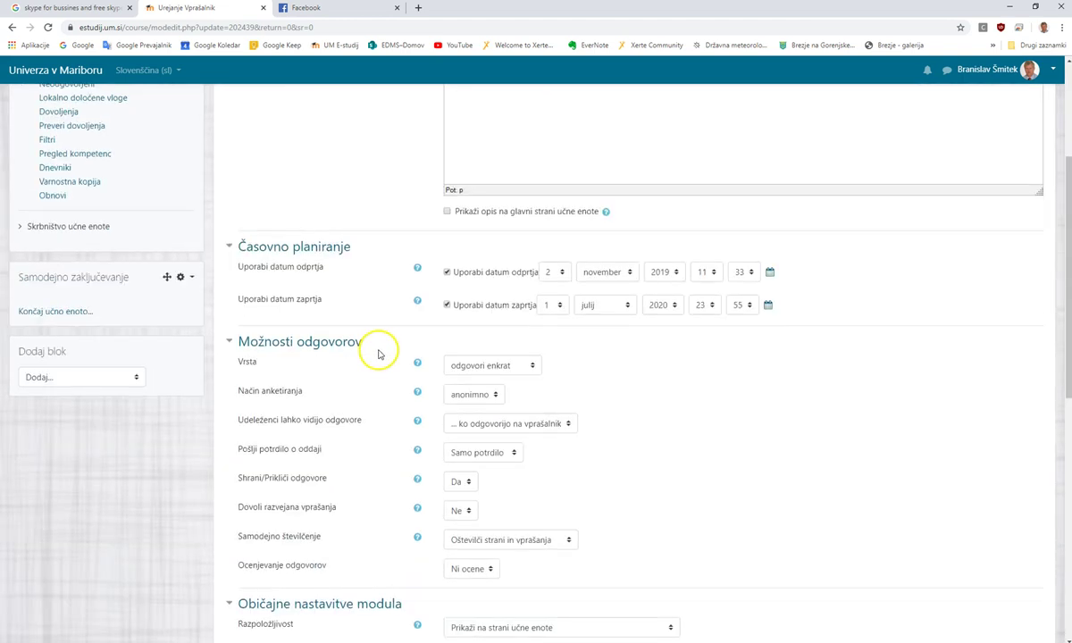
Step: Set the questionnaire's opening day to 6 November and its opening time to 08:00
left_click(554, 272)
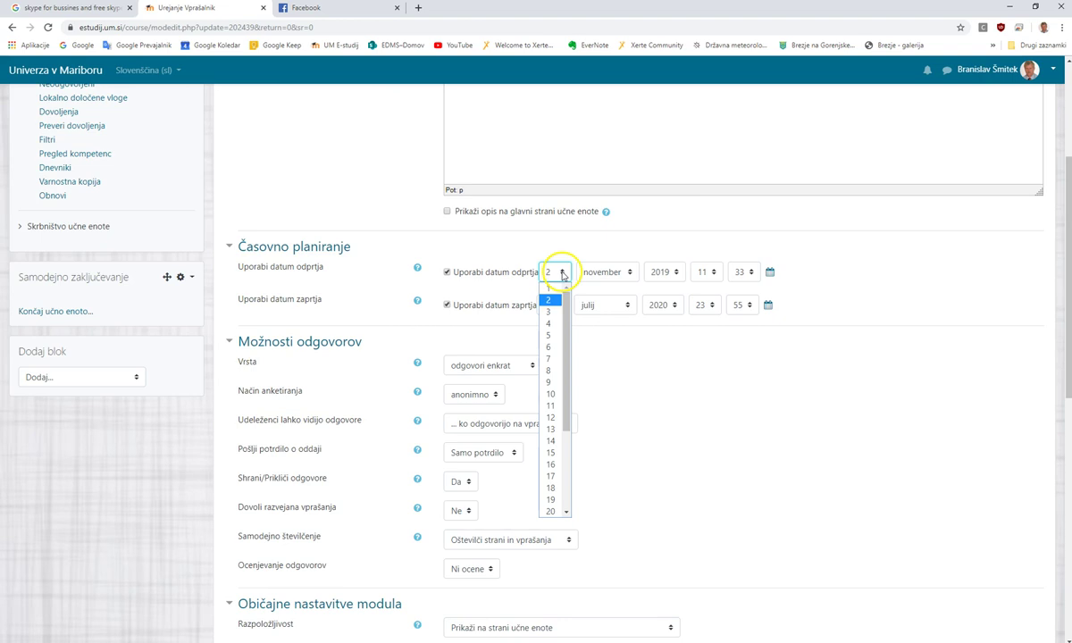
left_click(550, 347)
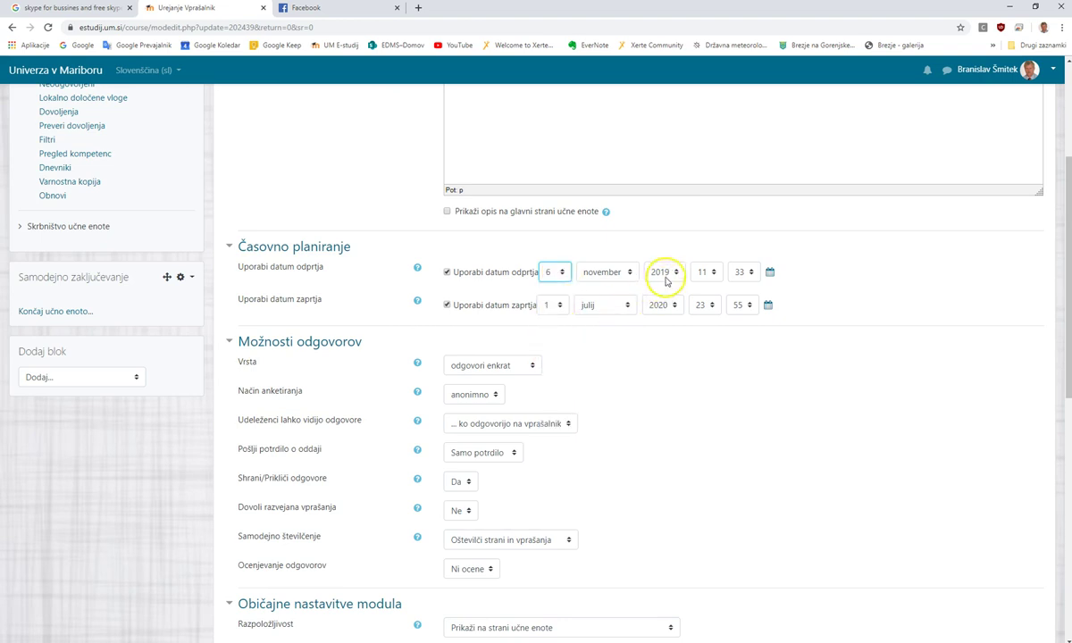
left_click(702, 271)
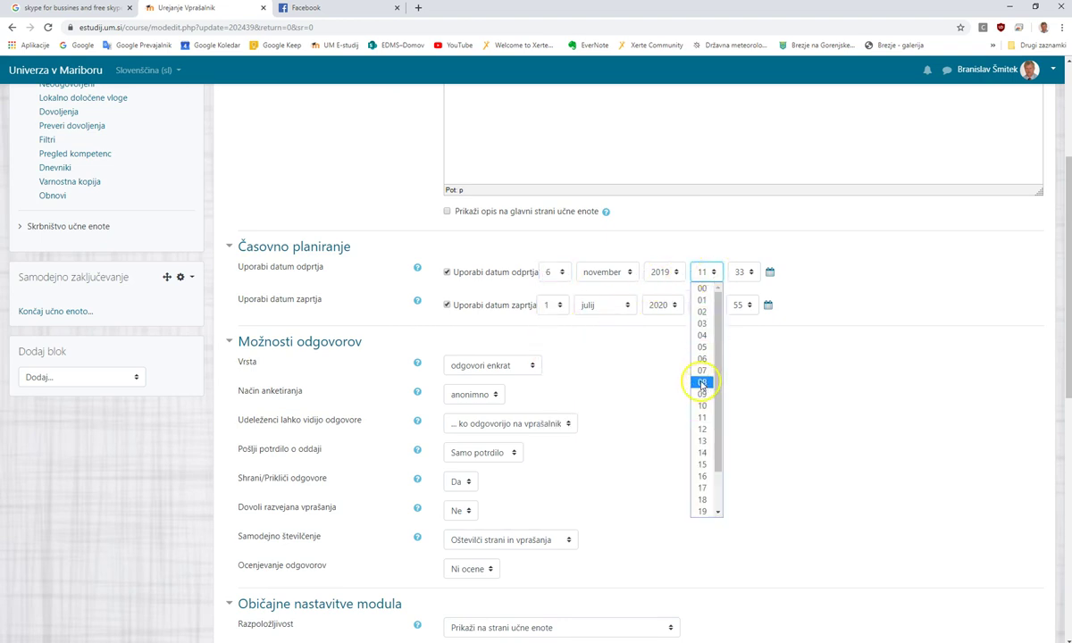
left_click(702, 376)
left_click(744, 271)
left_click_drag(764, 353, 761, 302)
left_click(741, 291)
Step: Set the predavanja questionnaire's closing date to 16 November 2019 at 23:00, and save the settings, returning to the course page
left_click(554, 305)
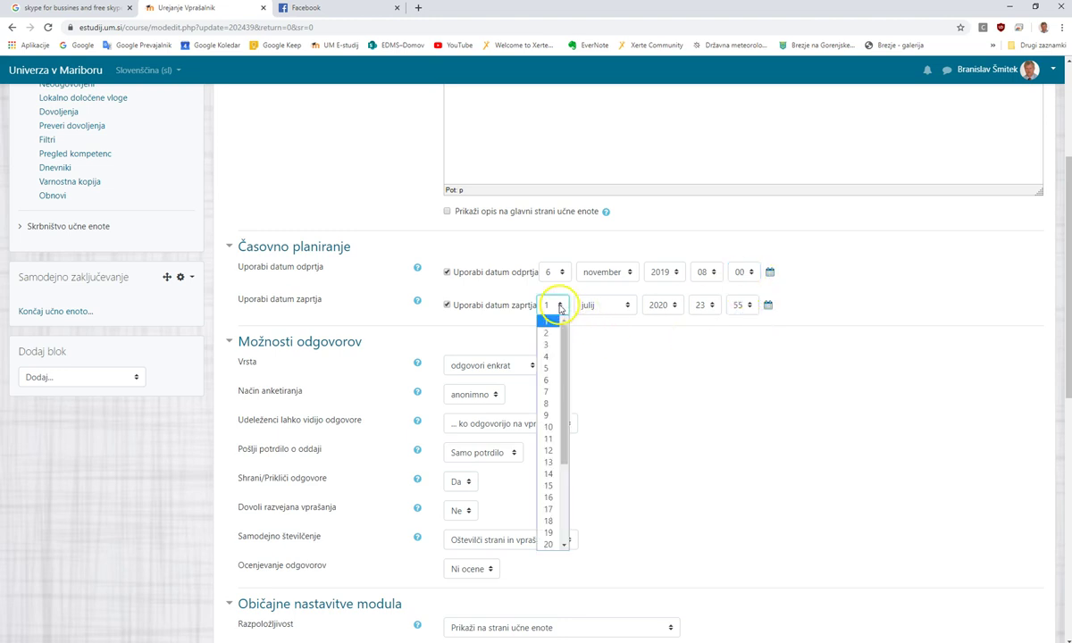
left_click(548, 496)
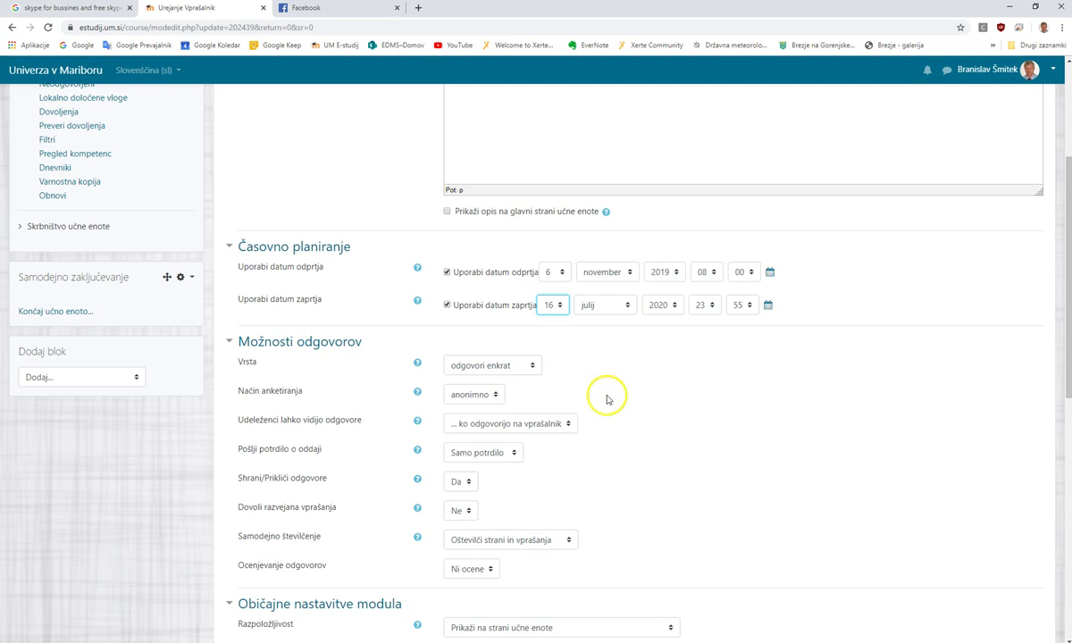
left_click(625, 305)
left_click(594, 431)
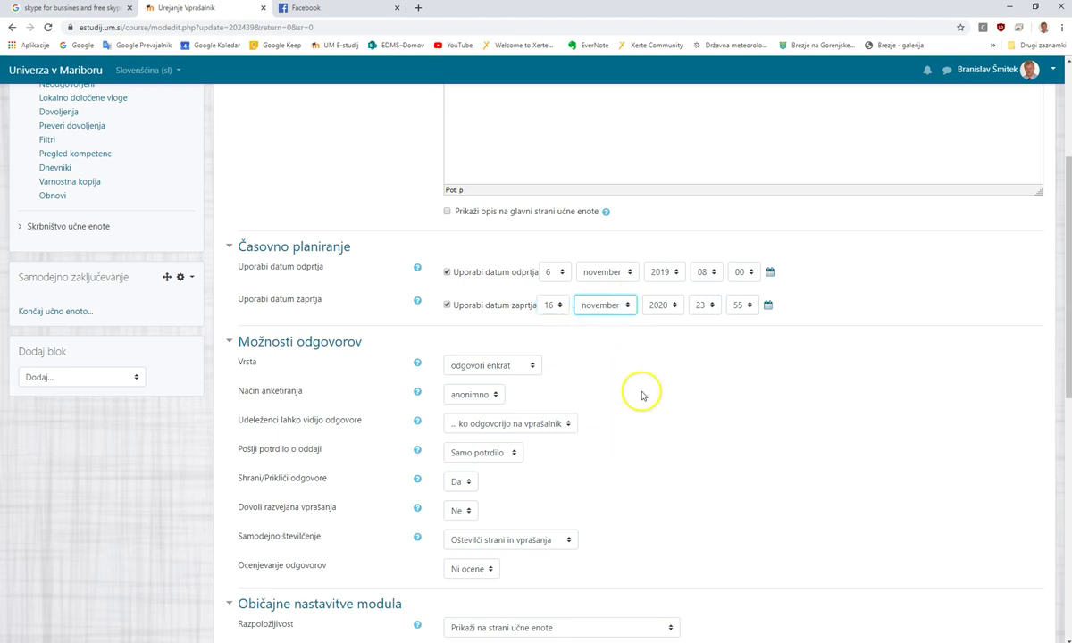
left_click(674, 304)
left_click(658, 533)
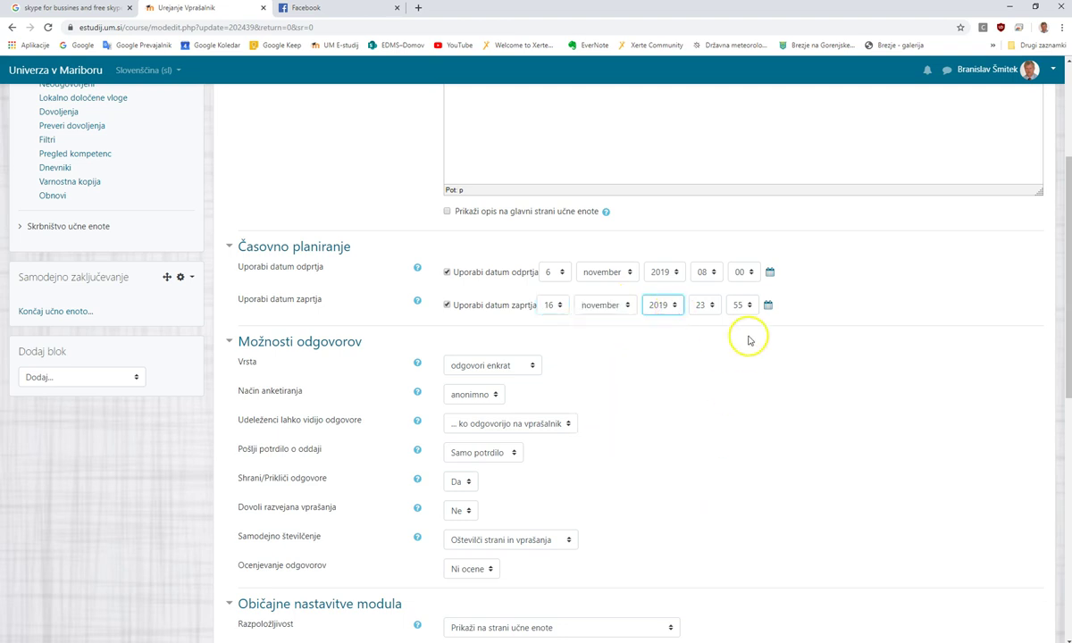
left_click(742, 305)
scroll(750, 358, "up", 5)
left_click(739, 321)
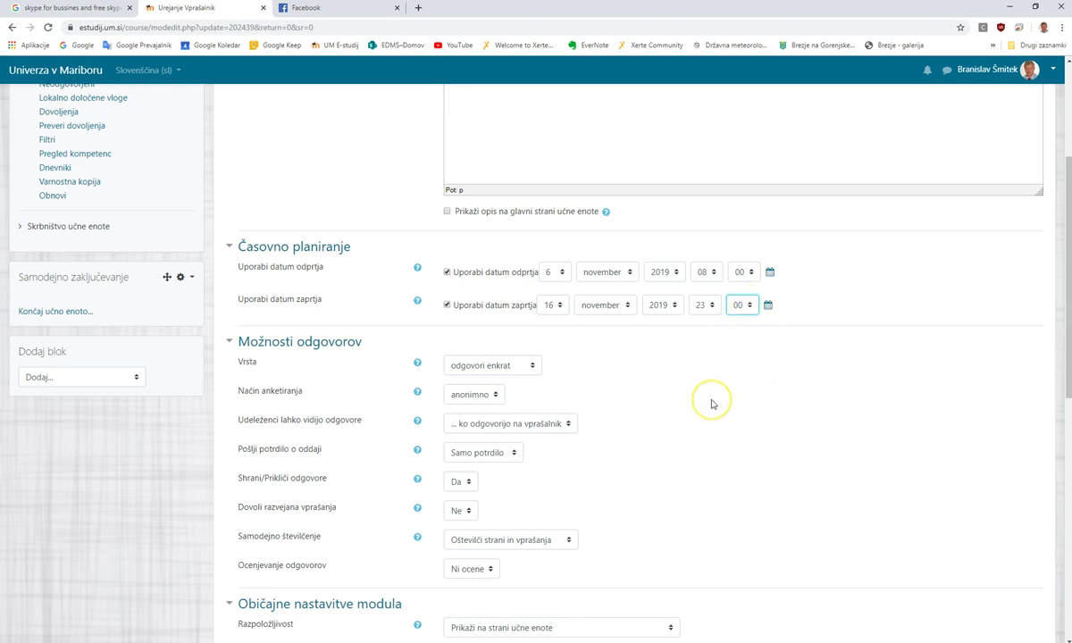
scroll(711, 404, "down", 3)
scroll(712, 404, "down", 5)
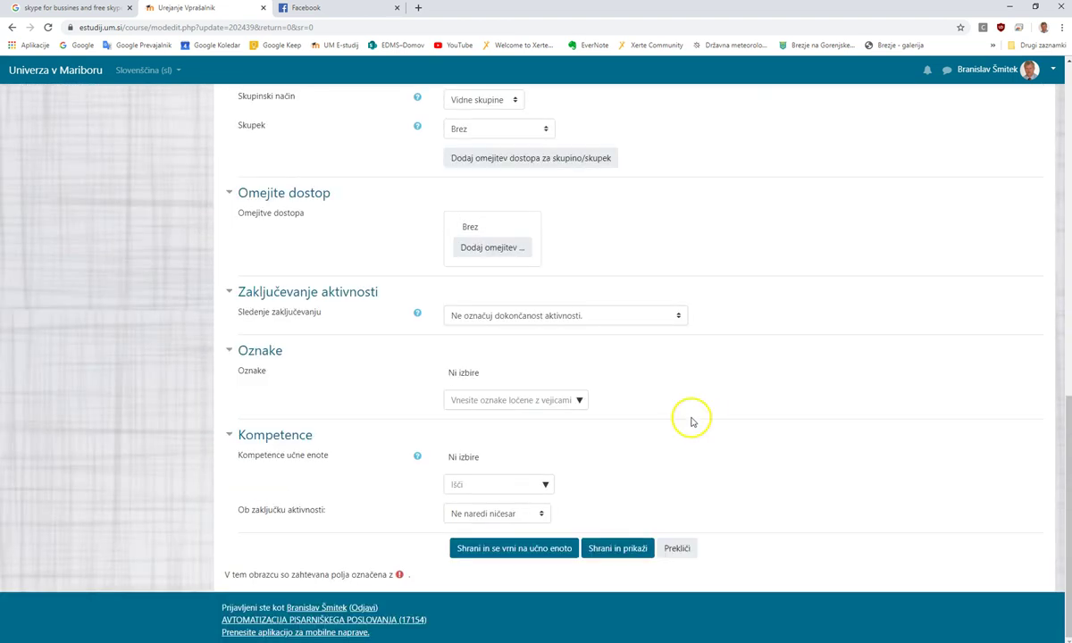
left_click(536, 549)
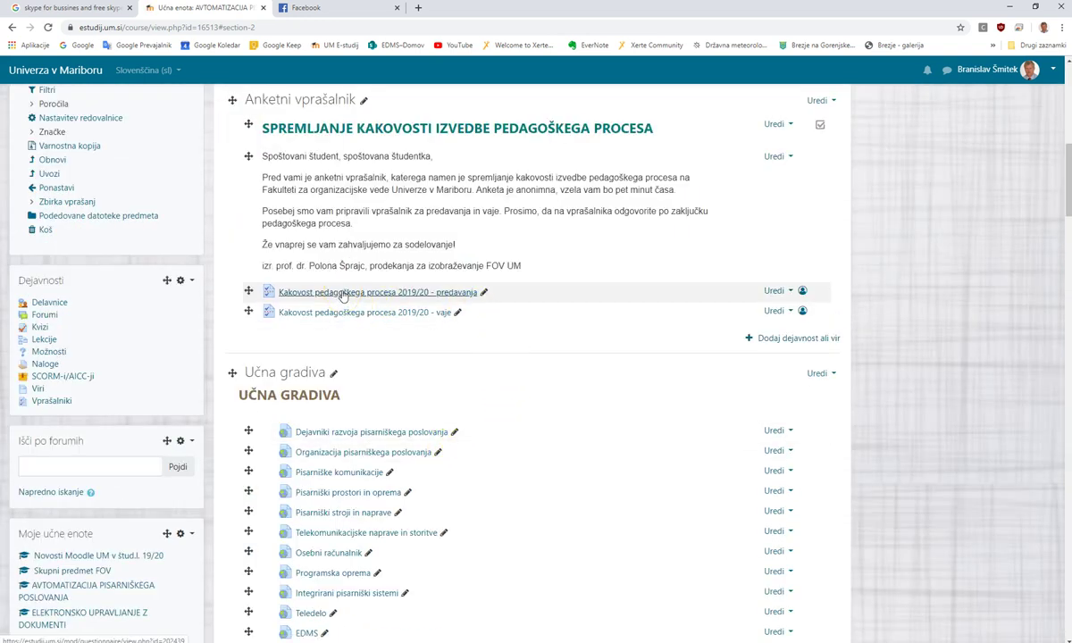
Step: Open the settings of the questionnaire "Kakovost pedagoškega procesa 2019/20 - vaje" and expand all setting groups
left_click(773, 313)
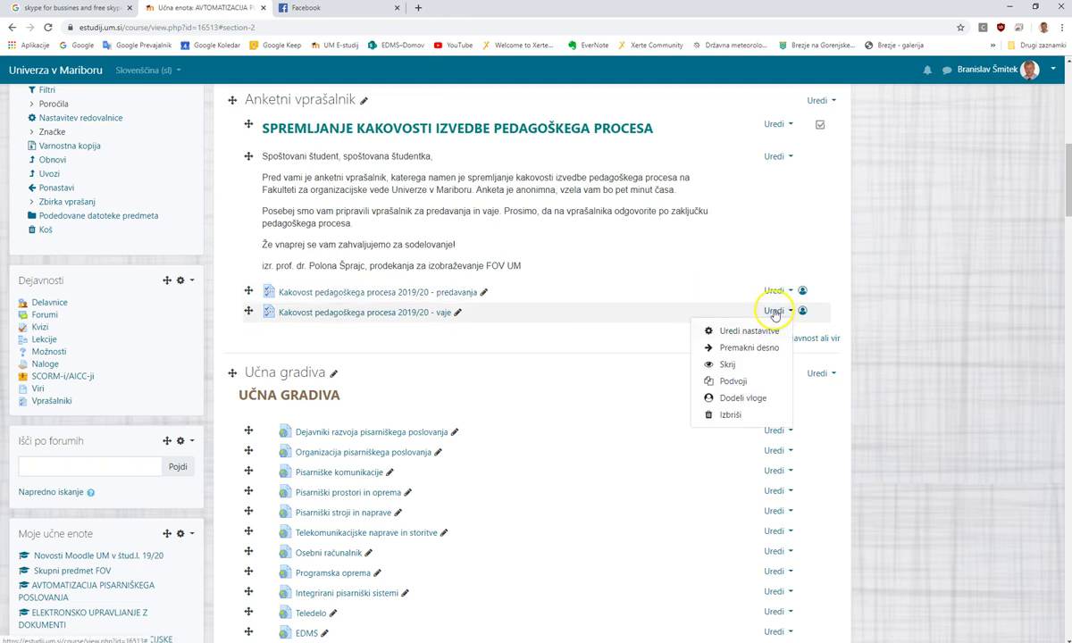
left_click(708, 330)
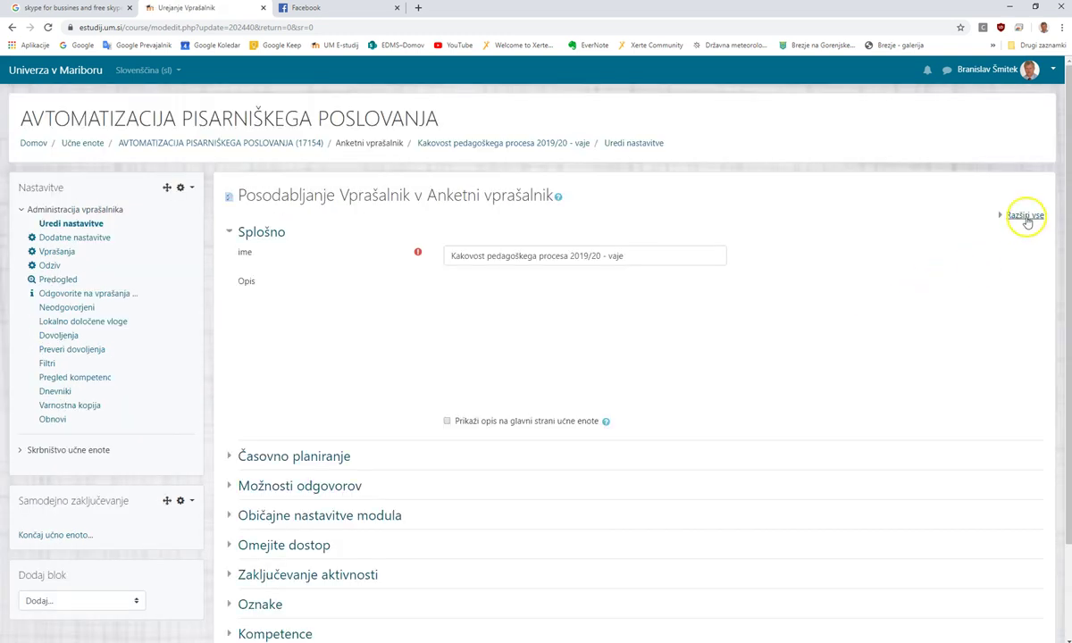
left_click(1025, 216)
Step: Set the vaje questionnaire's opening day to the 16th and its opening time to 08:00
scroll(582, 352, "down", 4)
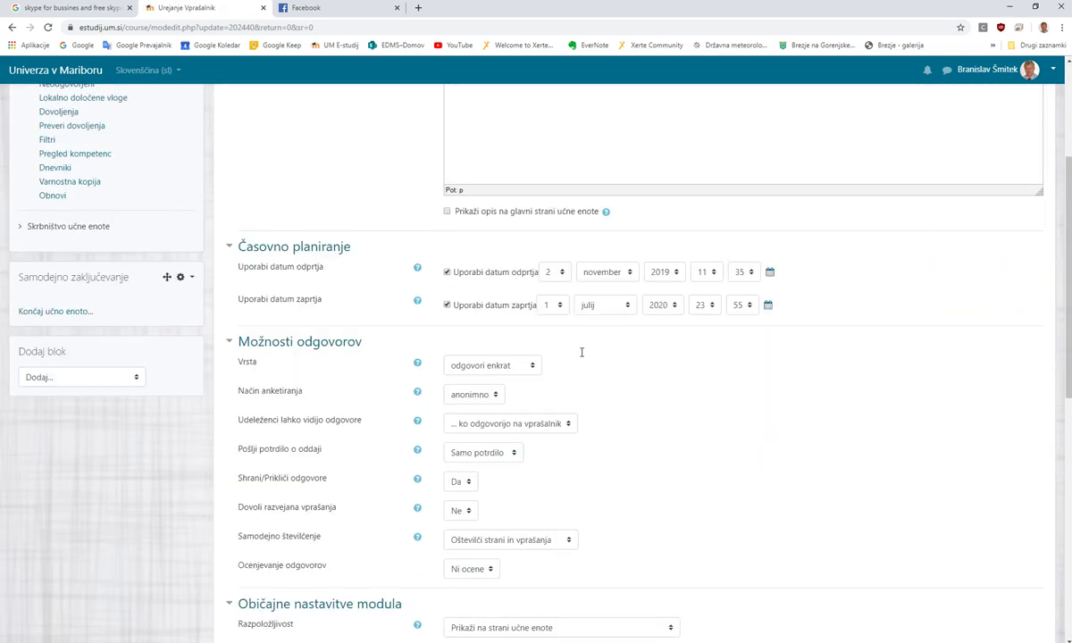
left_click(562, 272)
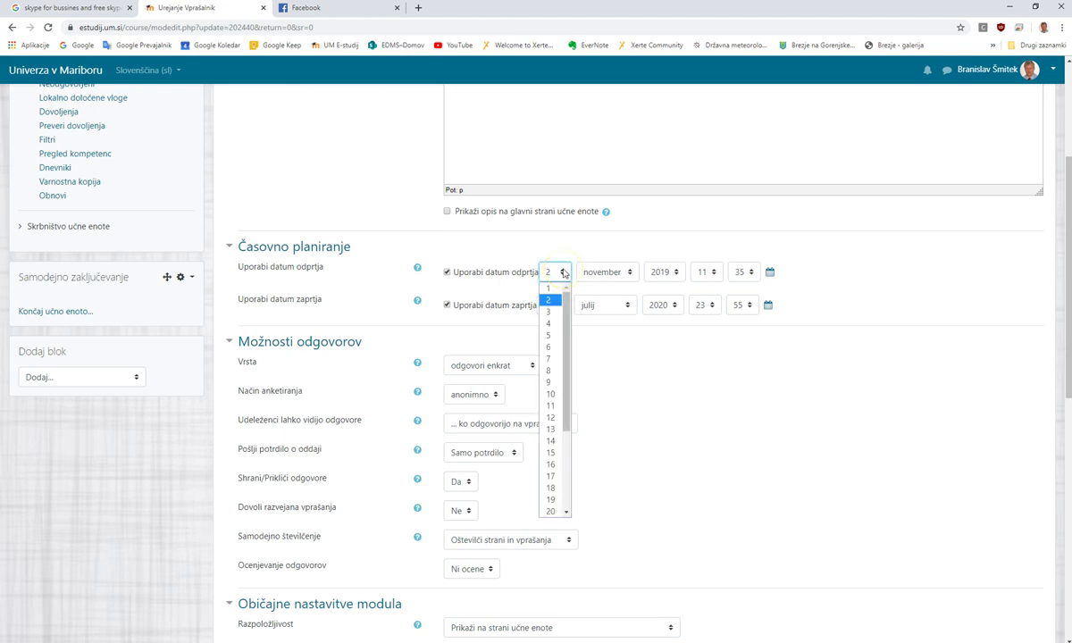
left_click(551, 463)
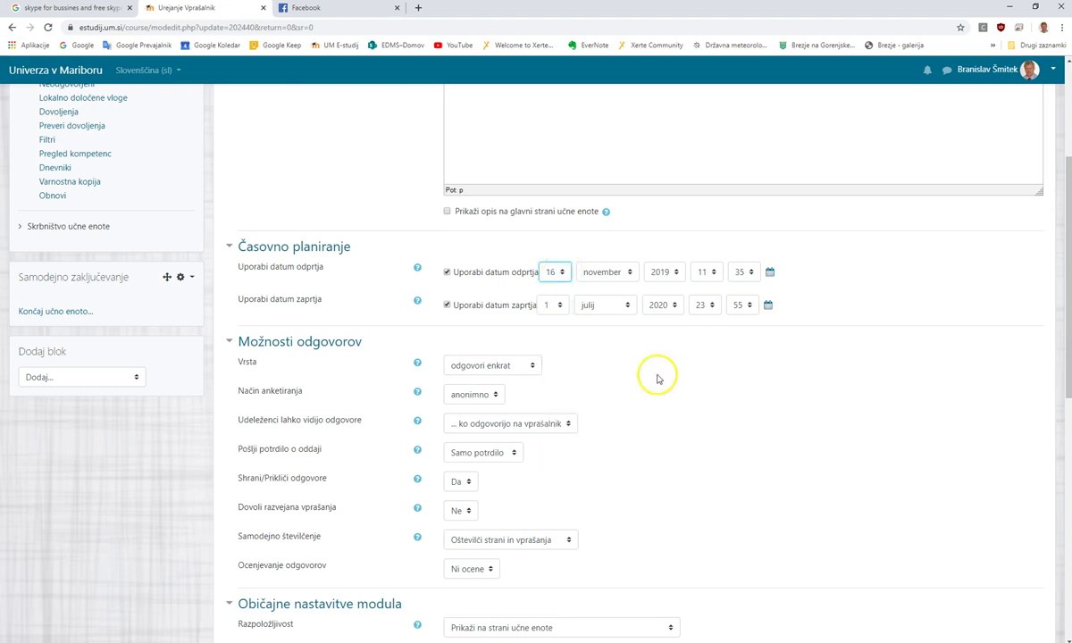
left_click(707, 271)
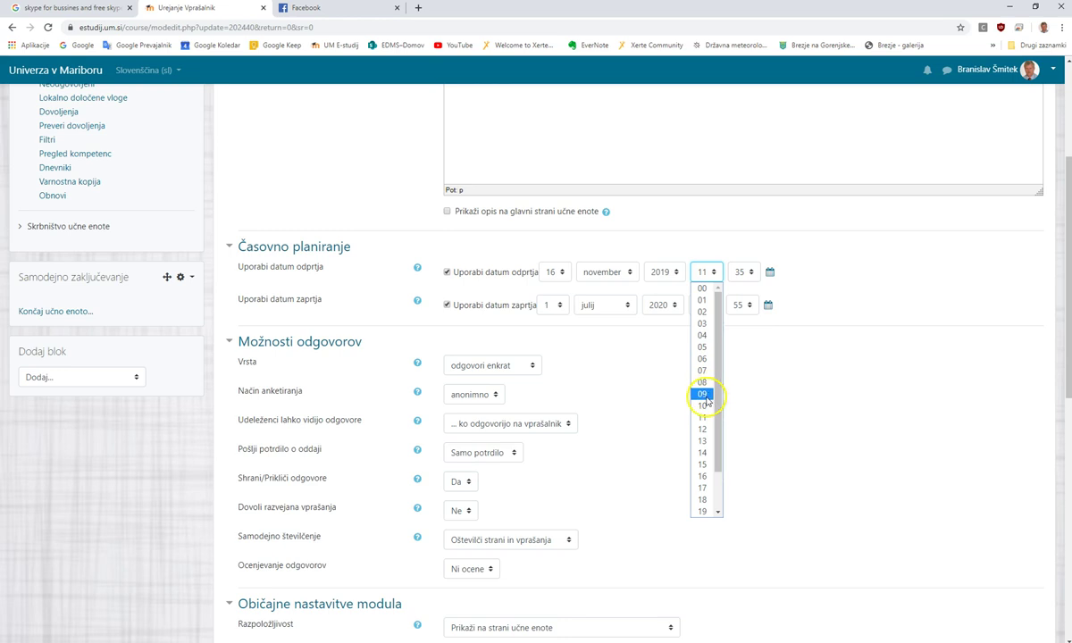
left_click(702, 382)
left_click(743, 272)
scroll(741, 300, "up", 3)
scroll(756, 354, "up", 3)
left_click(739, 289)
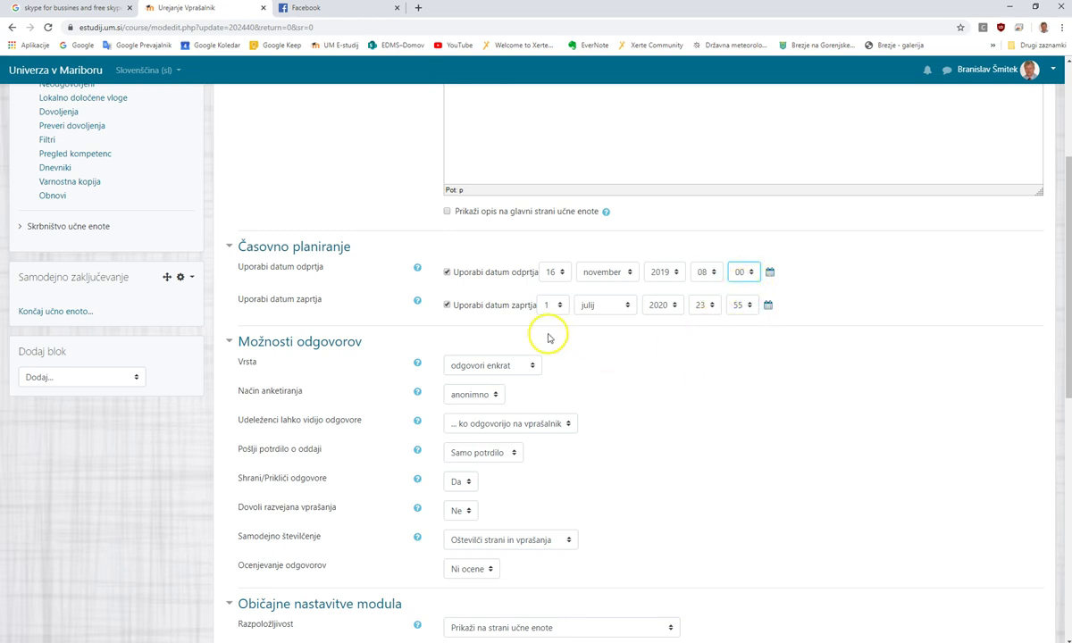
Step: Set the vaje questionnaire's closing date to 26 November 2019 at 23:00, and save the settings, returning to the course page
left_click(560, 308)
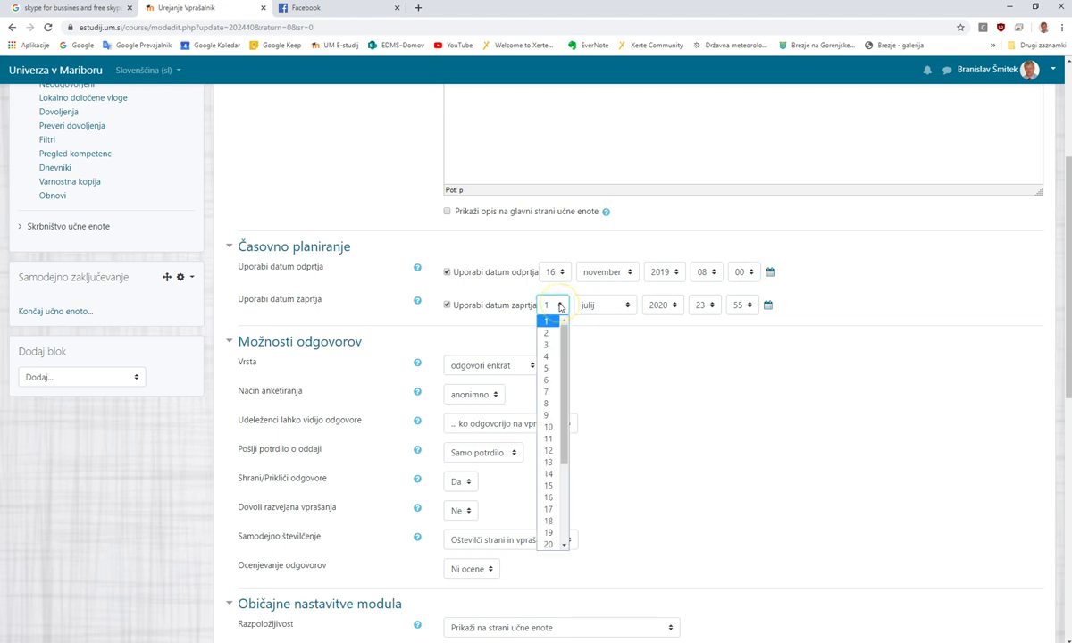
left_click_drag(564, 434, 564, 507)
left_click(550, 521)
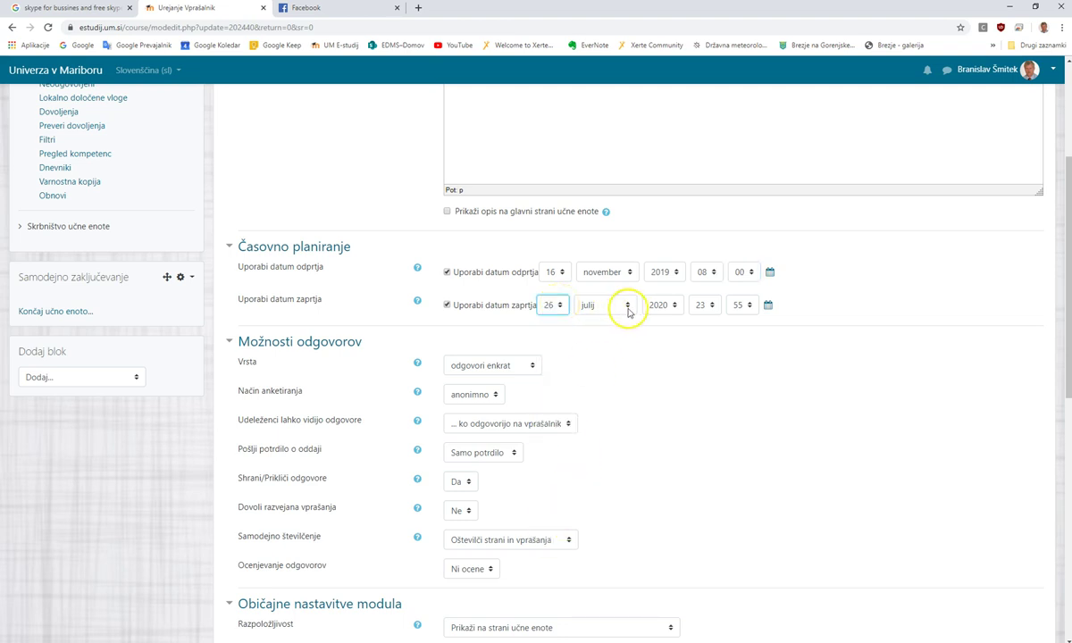
left_click(628, 307)
left_click(616, 439)
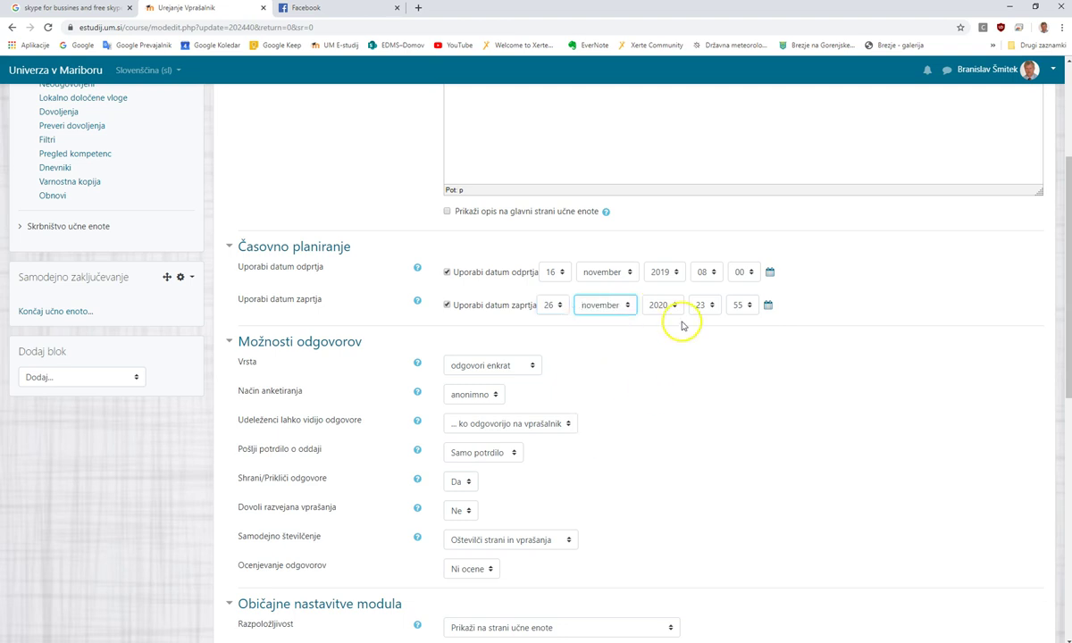
left_click(672, 306)
left_click(660, 533)
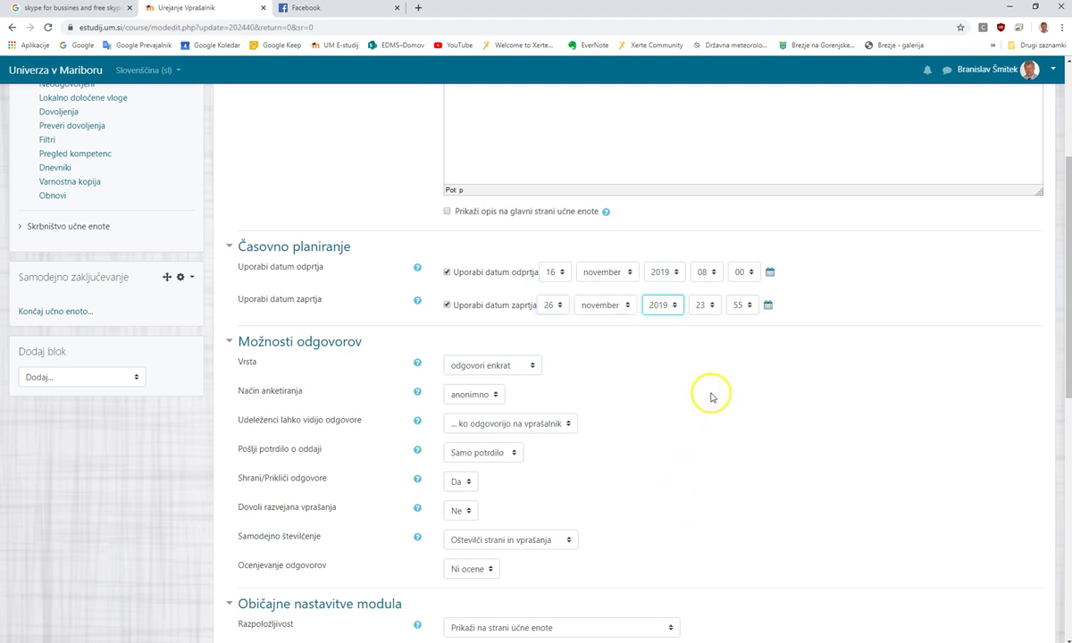
left_click(749, 305)
left_click_drag(759, 460, 766, 328)
left_click(740, 321)
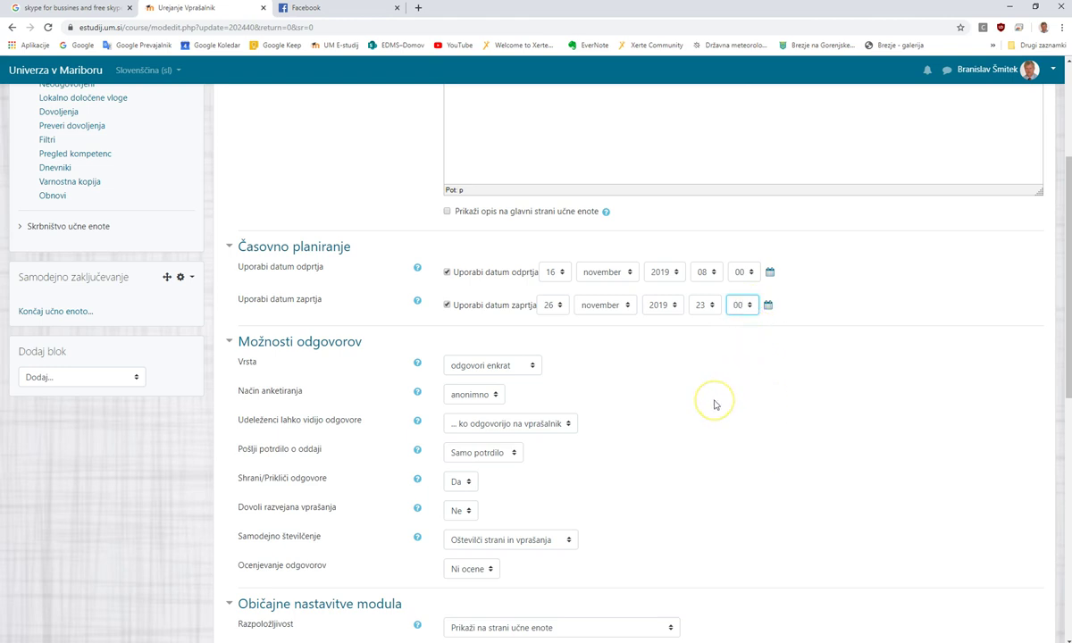
scroll(714, 404, "down", 10)
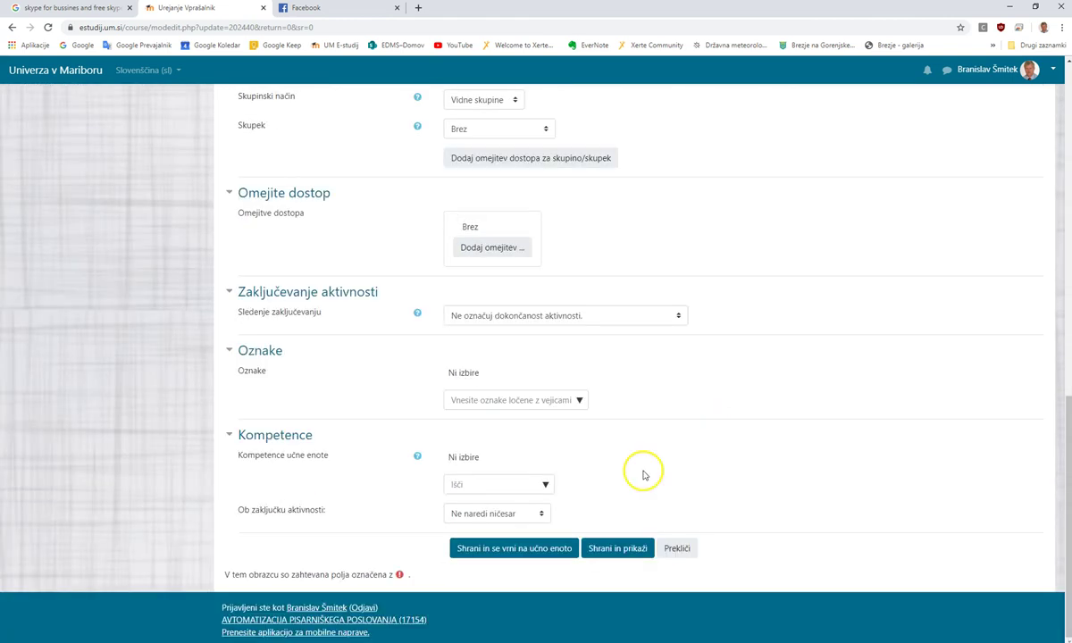
left_click(492, 548)
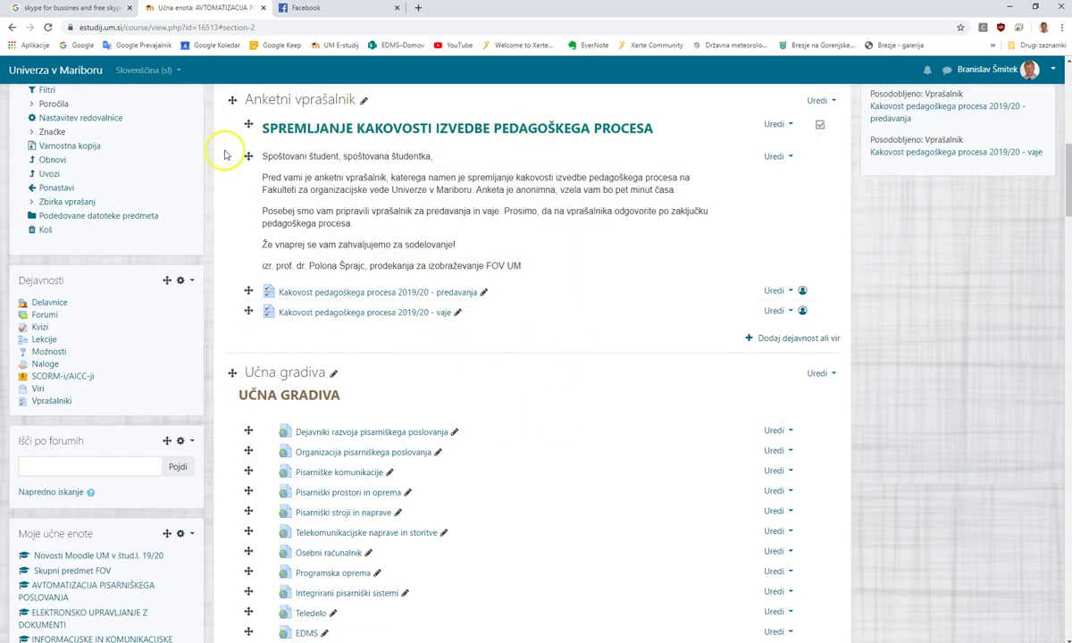
Step: Check the availability notices of the predavanja and vaje questionnaires on their own pages, and return to the course page
left_click(353, 296)
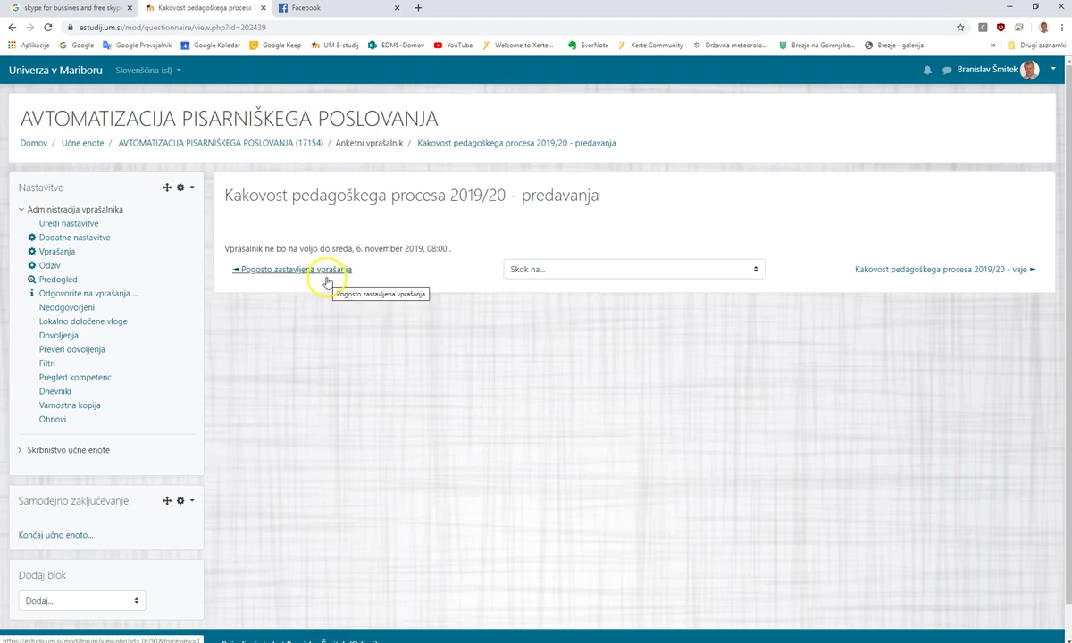
left_click(877, 271)
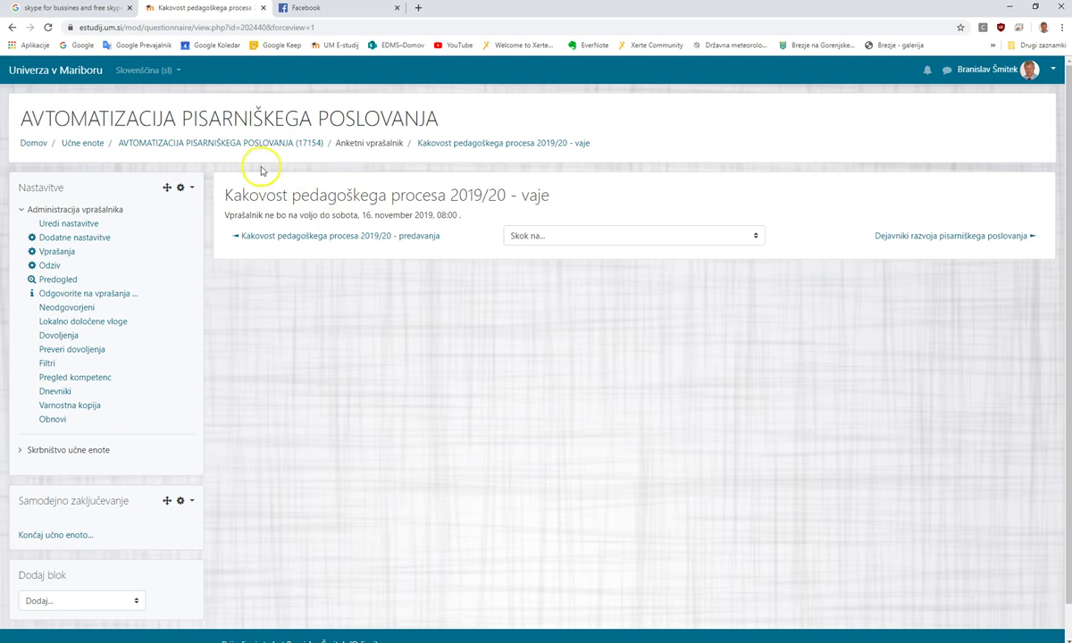
left_click(220, 143)
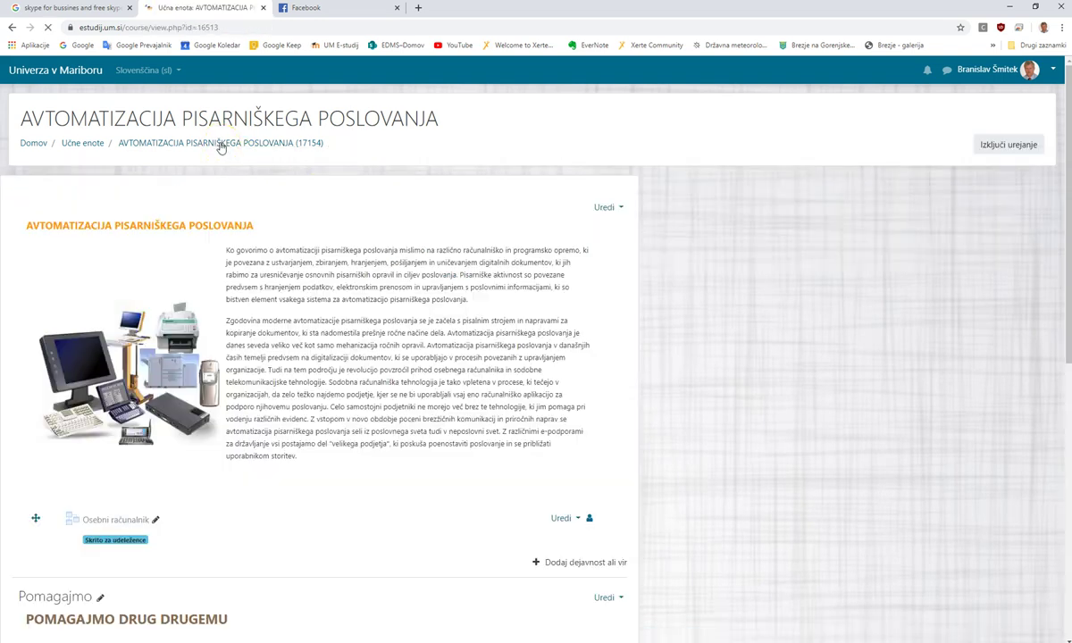